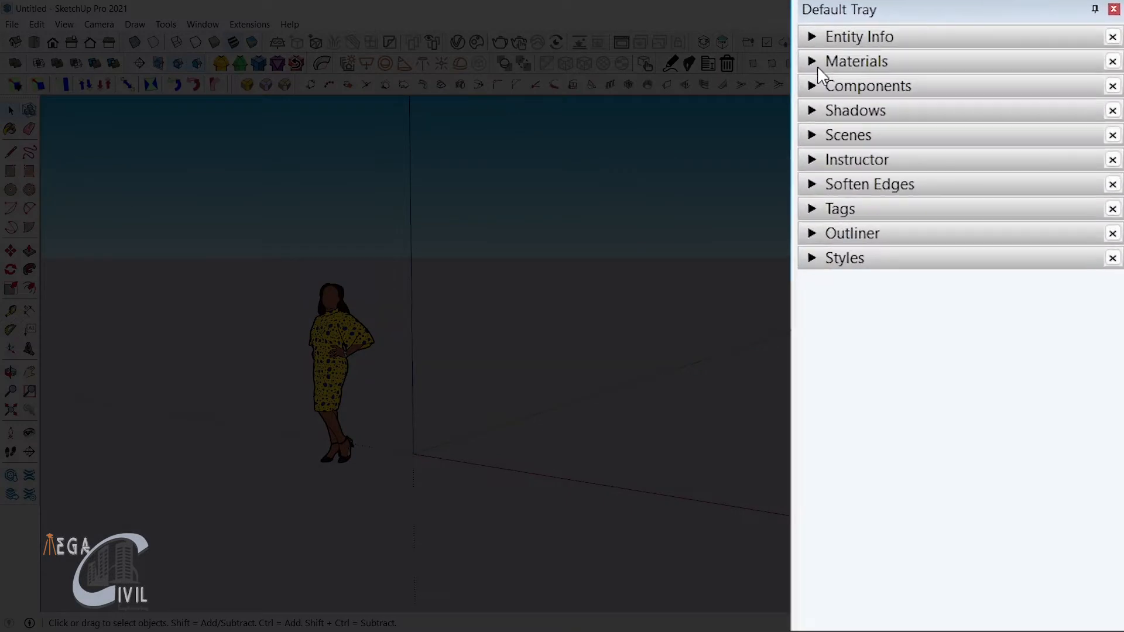
# Step: Examine the Materials settings in the Default Tray and the window options for managing trays
pyautogui.click(947, 134)
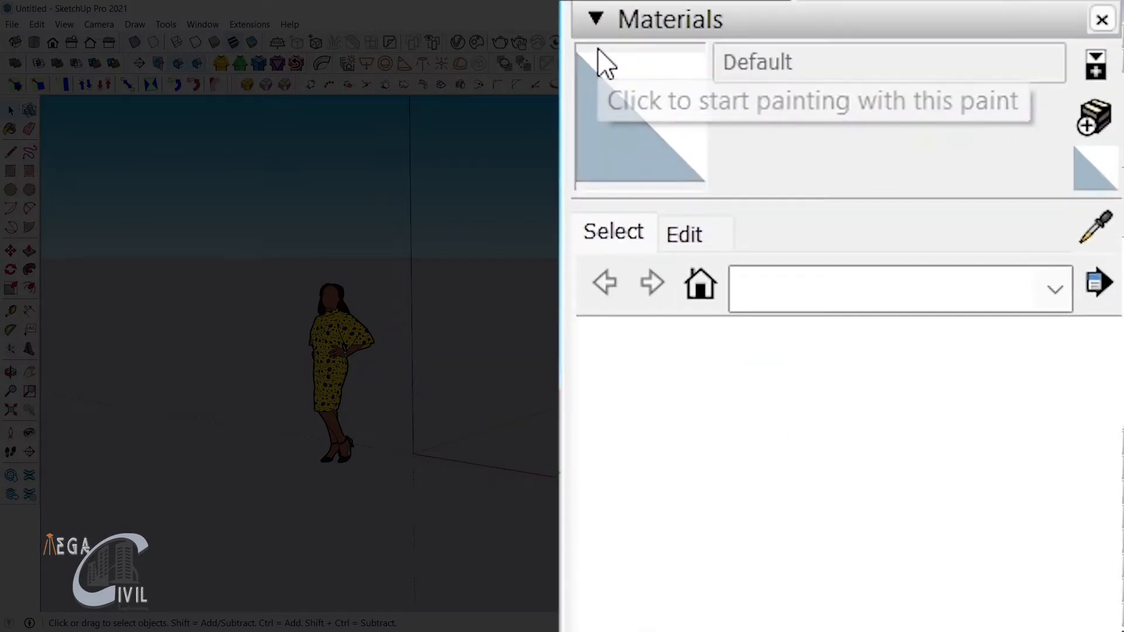
pyautogui.click(817, 83)
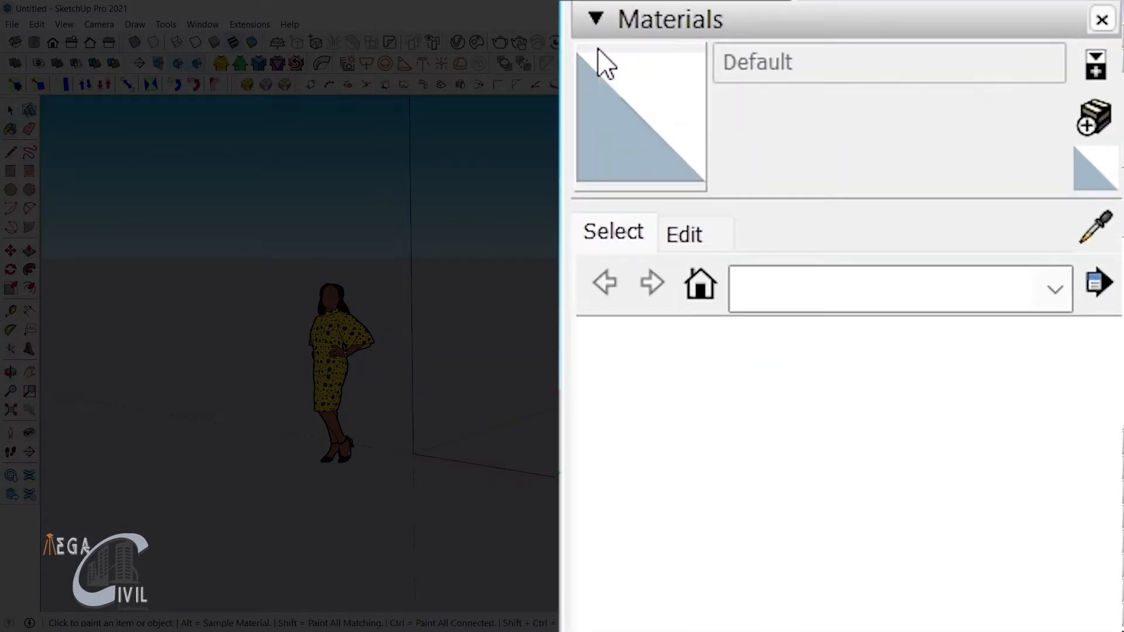
pyautogui.click(812, 62)
pyautogui.click(215, 24)
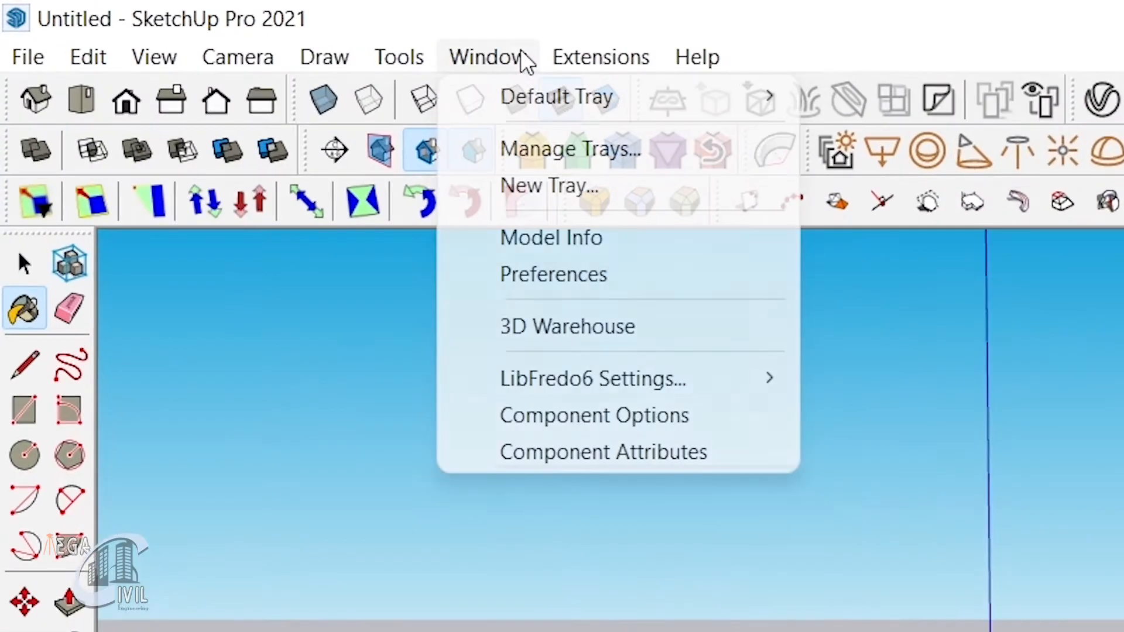
pyautogui.click(494, 100)
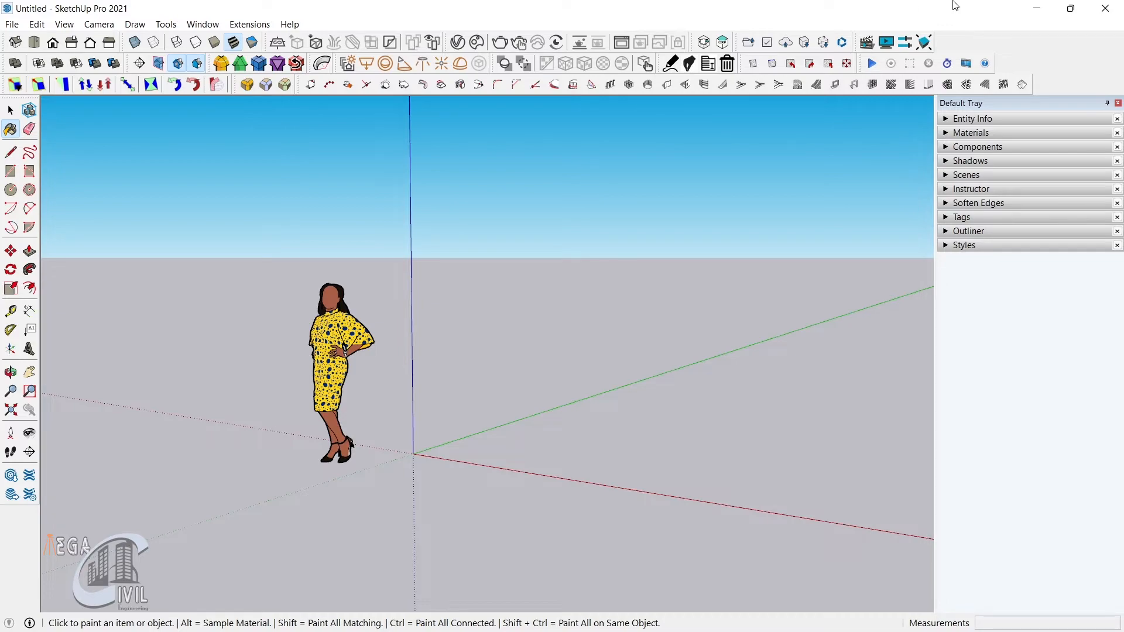
# Step: Switch to Chrome and search Google for "free hd stone texture for sketchUp"
pyautogui.click(1036, 8)
pyautogui.click(246, 620)
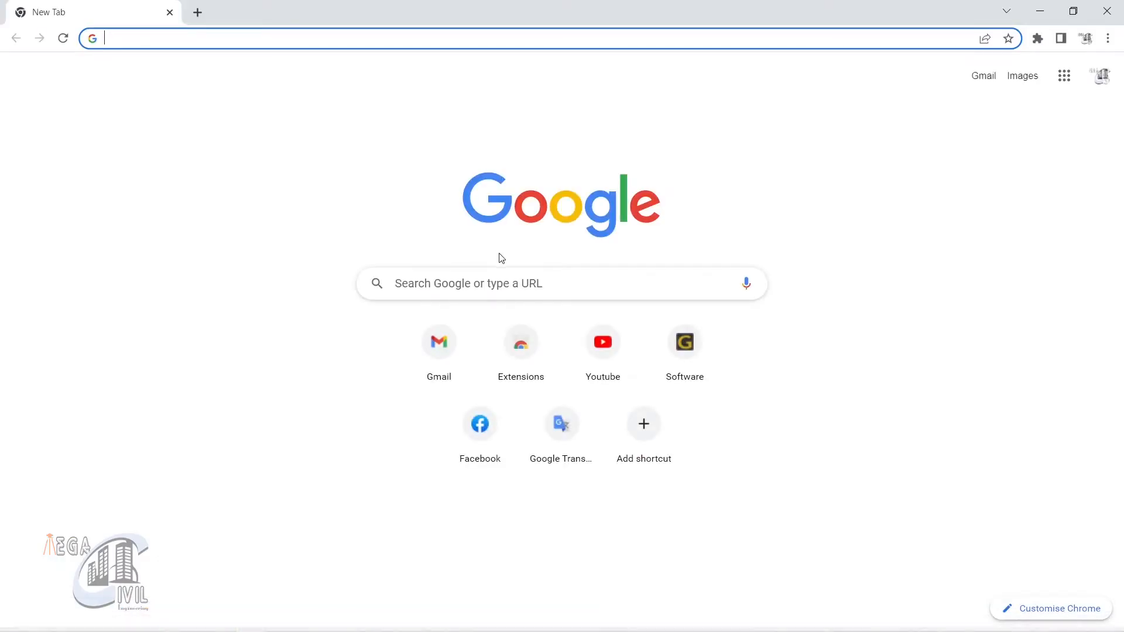
pyautogui.click(501, 281)
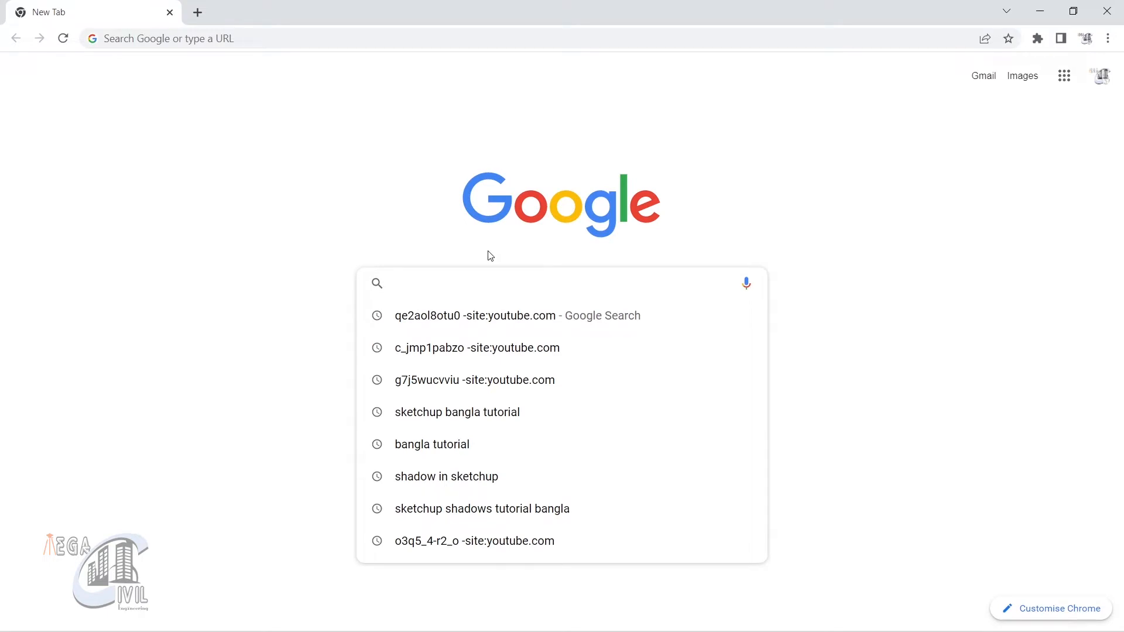
pyautogui.write('Fr')
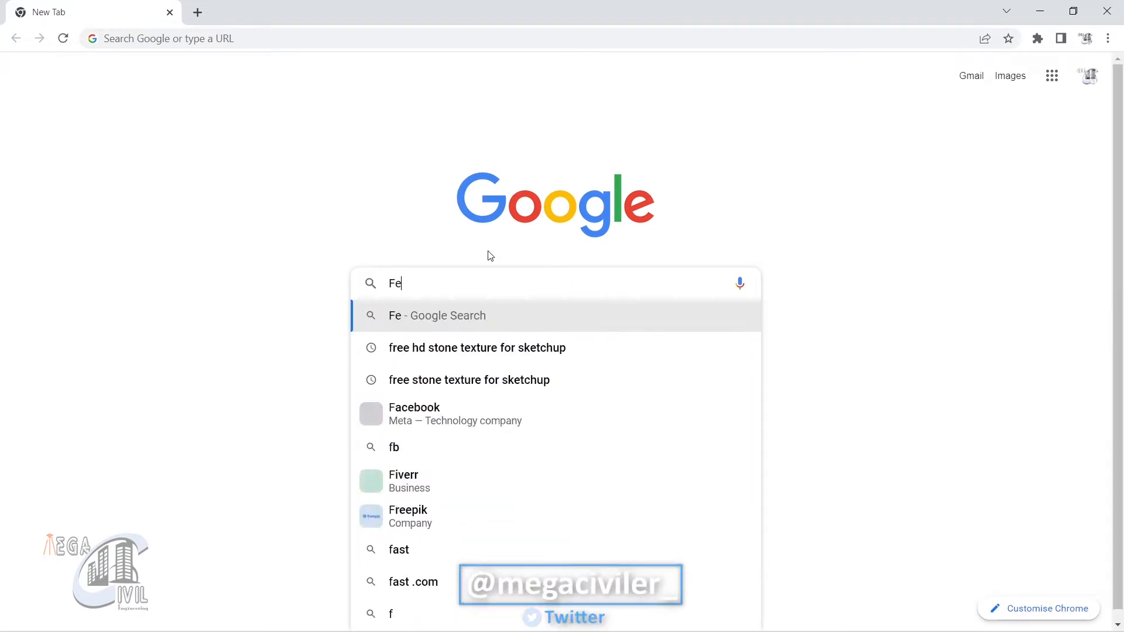
pyautogui.write('ee')
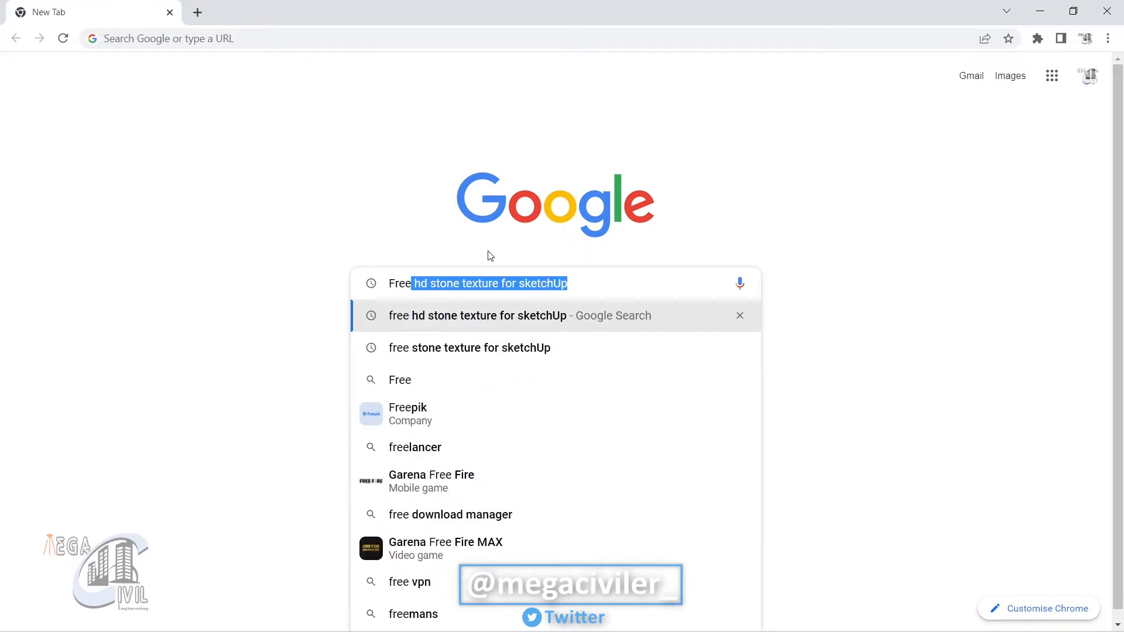
pyautogui.write(' hd s')
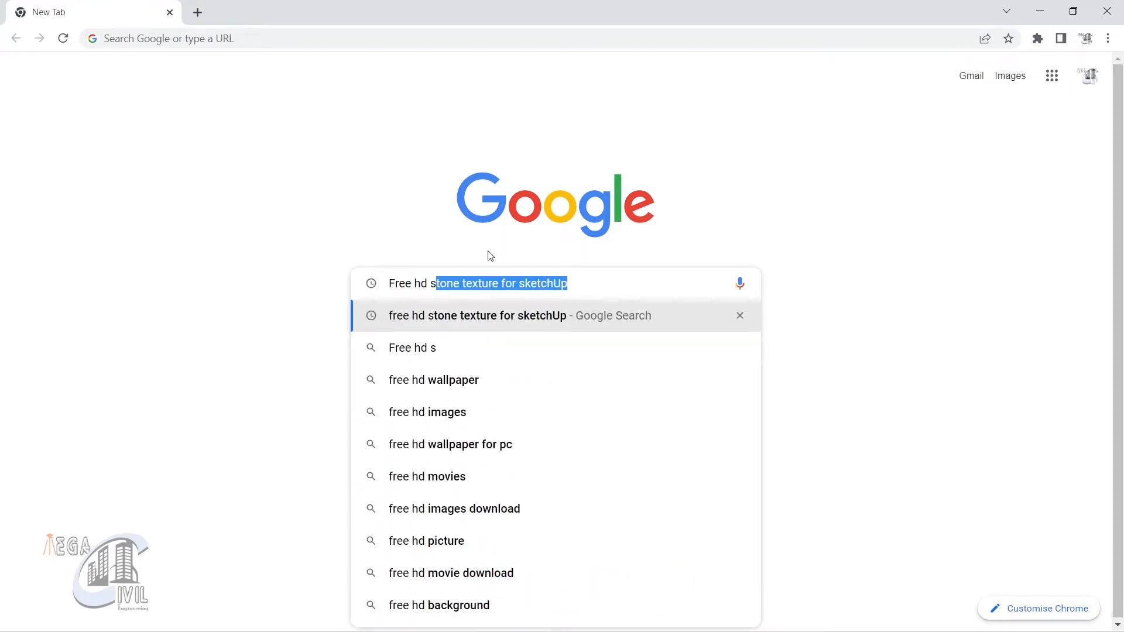
pyautogui.write('tone')
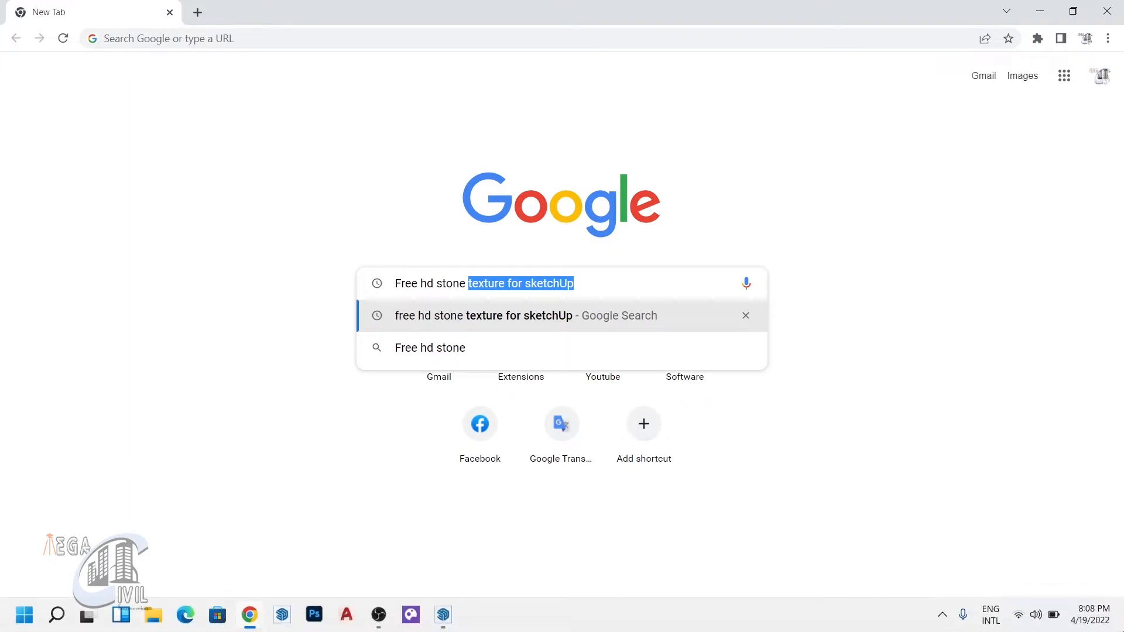
pyautogui.press('Return')
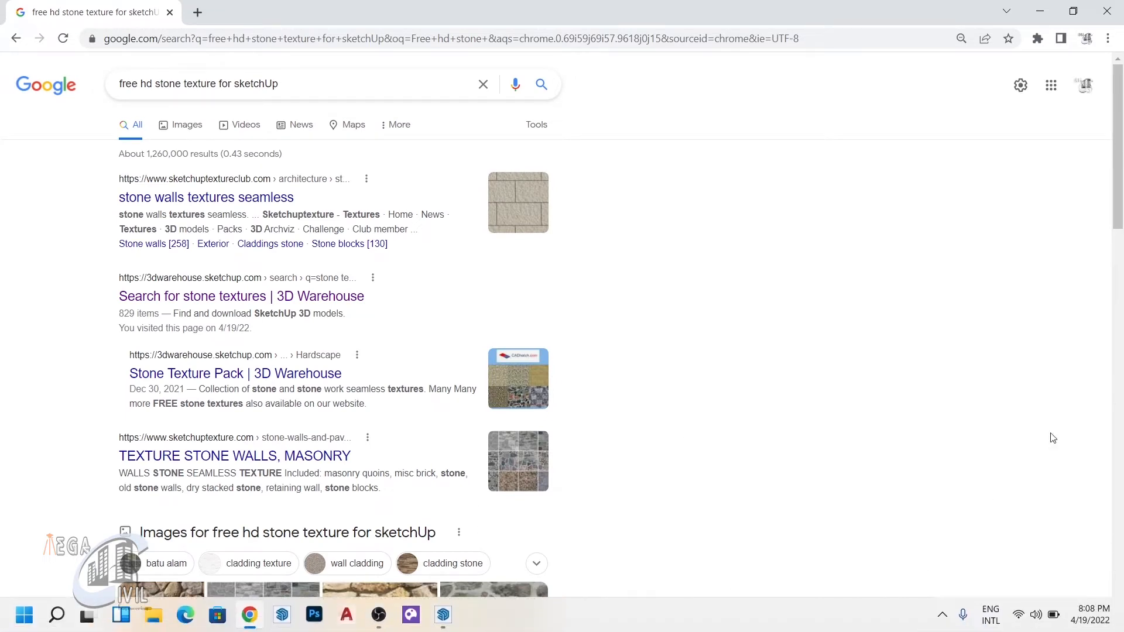
# Step: Browse the stone walls texture categories on the SketchUp Texture Club site and return to the search results
pyautogui.click(234, 202)
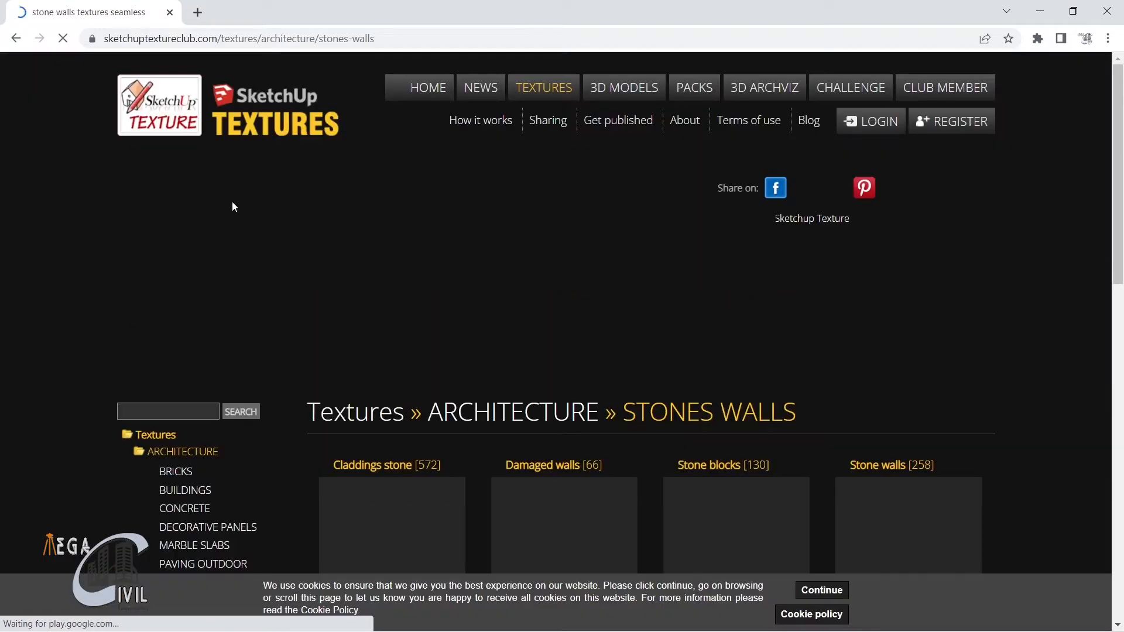
pyautogui.scroll(-1, 861, 371)
pyautogui.scroll(-9, 859, 370)
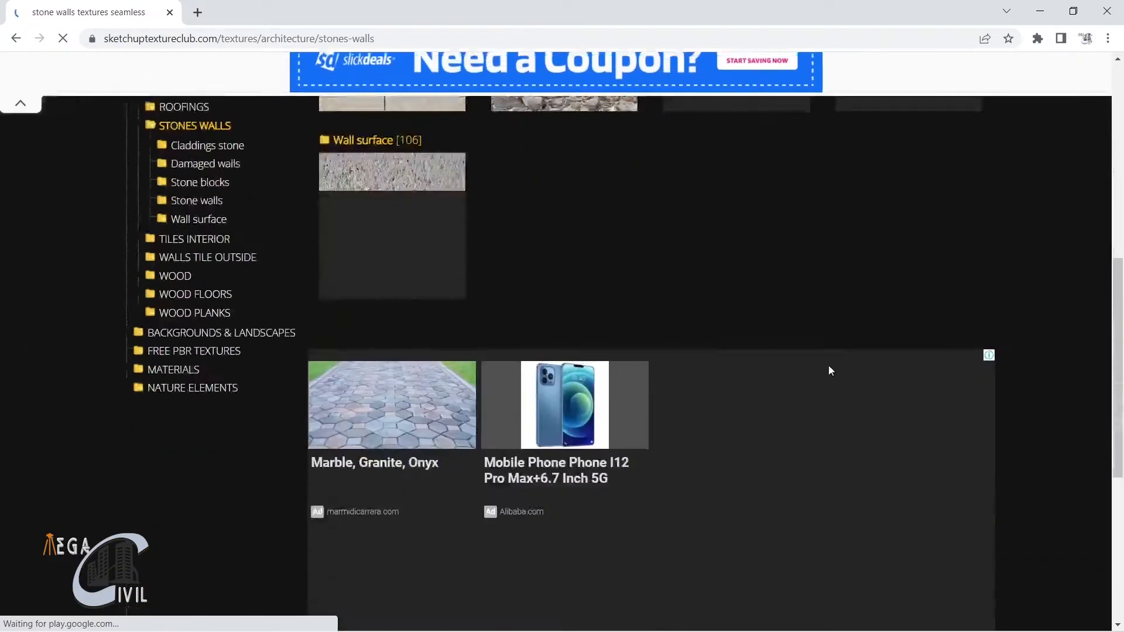
pyautogui.scroll(7, 721, 346)
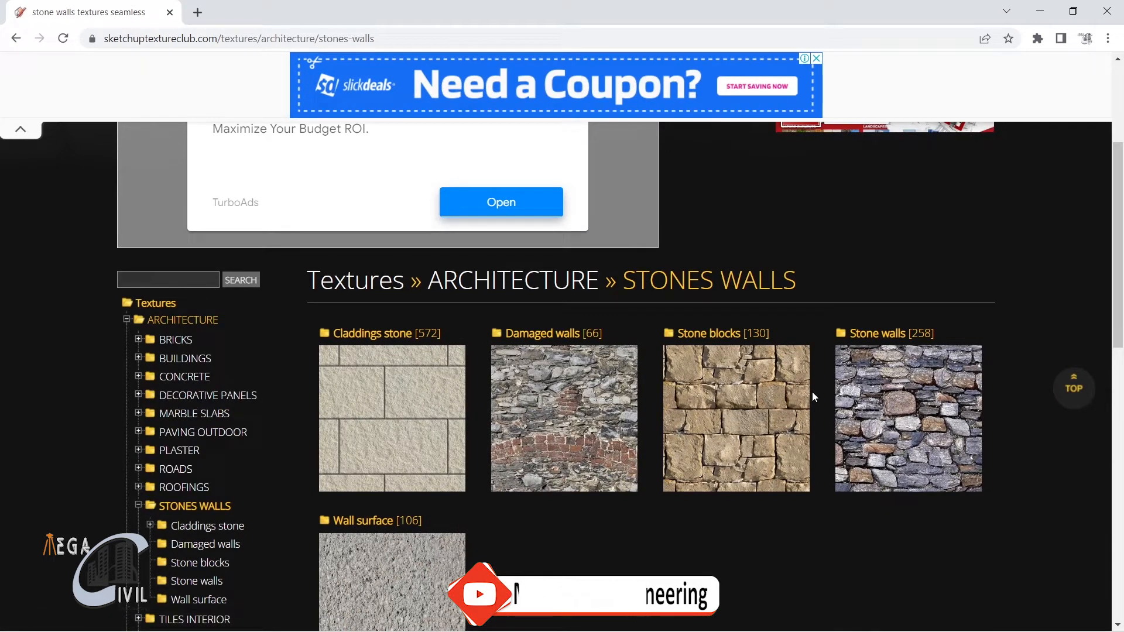
pyautogui.click(15, 38)
# Step: Browse the "TEXTURE STONE WALLS, MASONRY" page on sketchuptexture.com and return to the search results
pyautogui.scroll(-3, 514, 435)
pyautogui.click(206, 333)
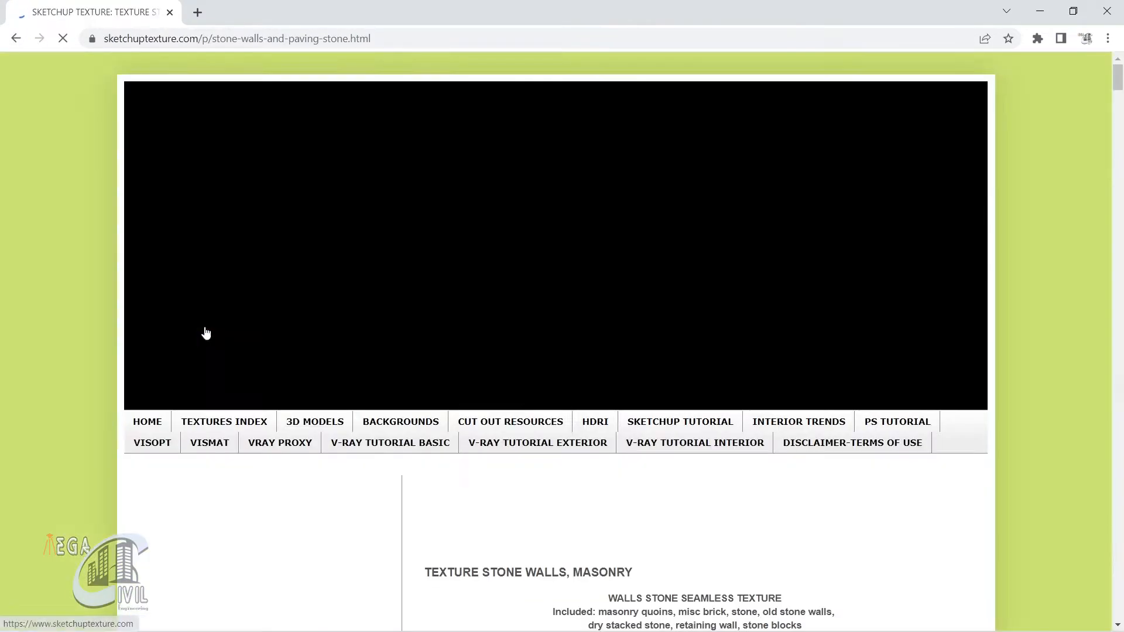
pyautogui.scroll(-3, 676, 448)
pyautogui.scroll(-8, 676, 462)
pyautogui.scroll(11, 166, 298)
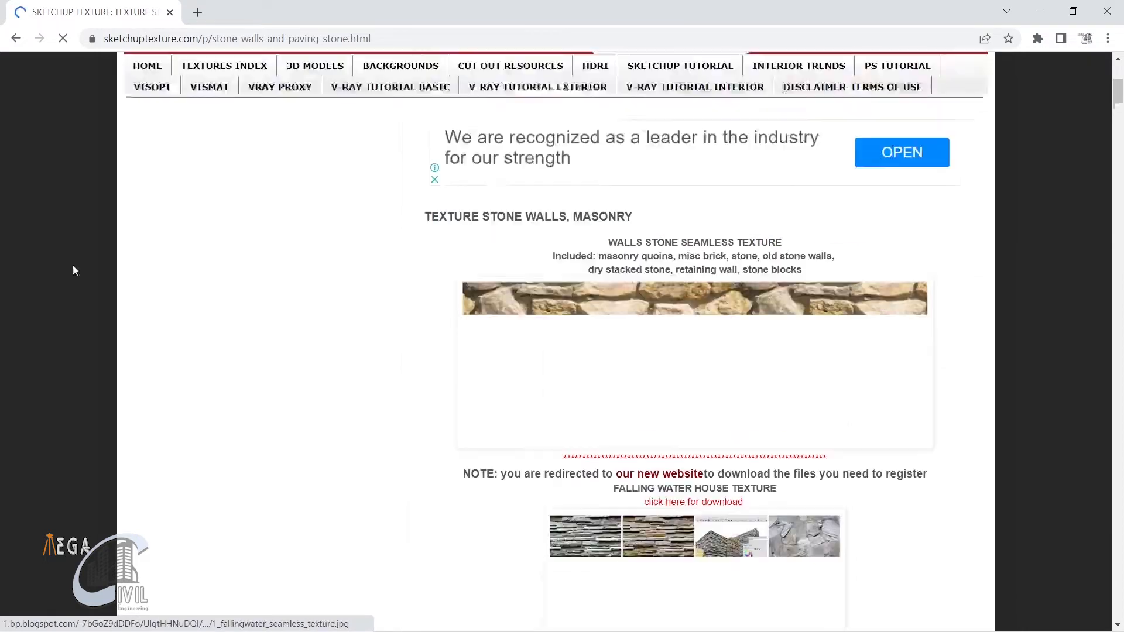
pyautogui.click(24, 40)
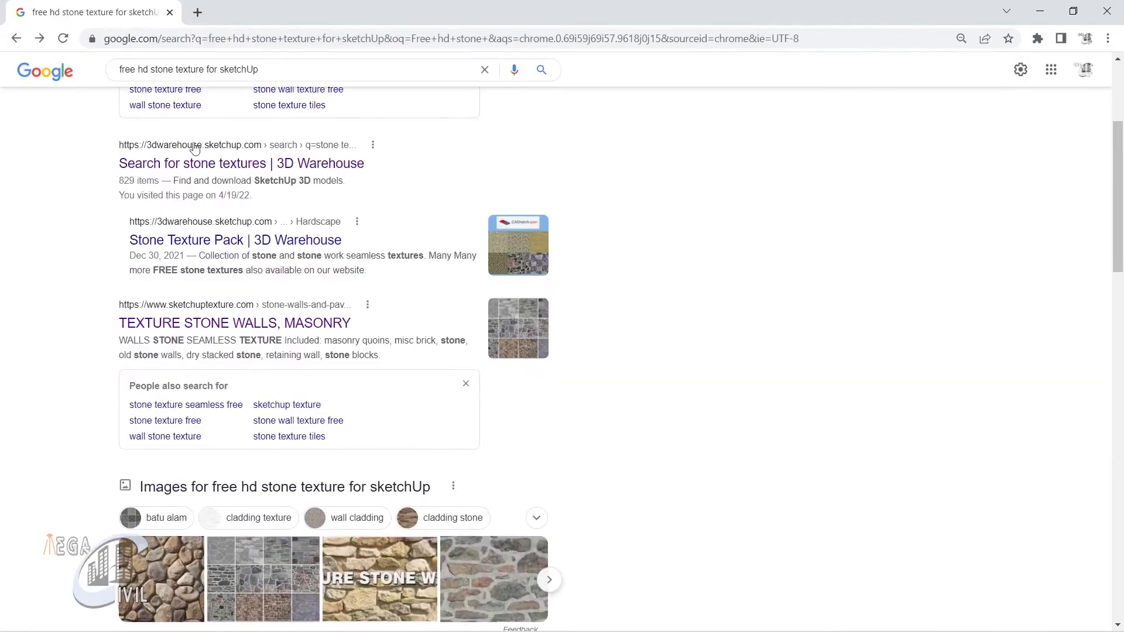
# Step: Show the image results and open the preview of "Wall cladding stone texture seamless 07739" from the related images
pyautogui.scroll(3, 198, 143)
pyautogui.click(188, 126)
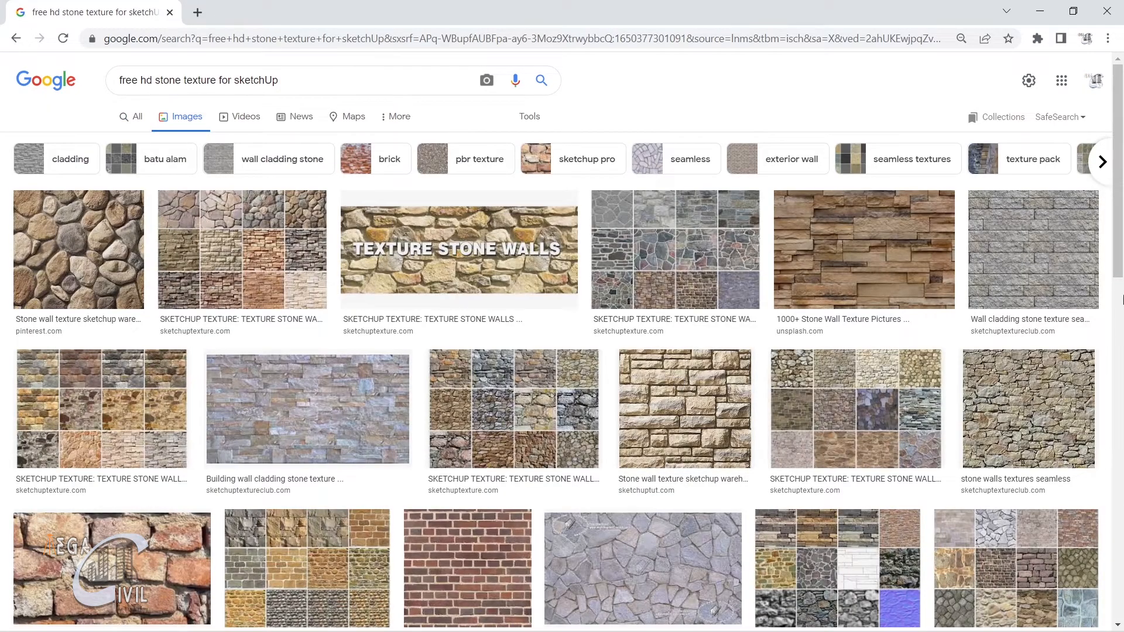
pyautogui.click(1015, 264)
pyautogui.scroll(-7, 1047, 427)
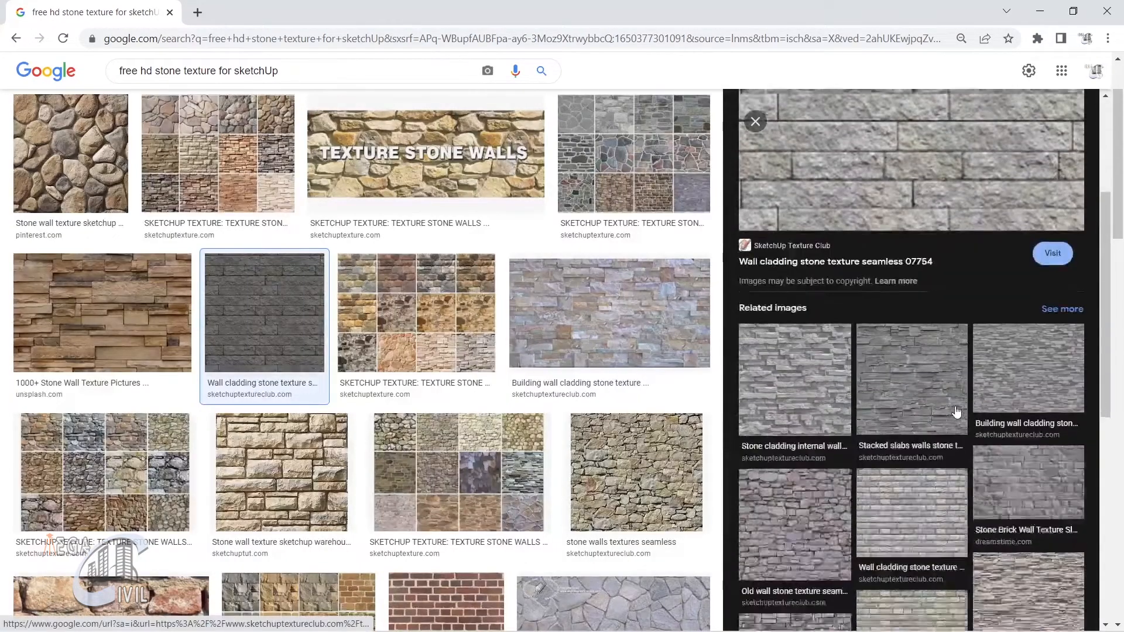
pyautogui.click(912, 314)
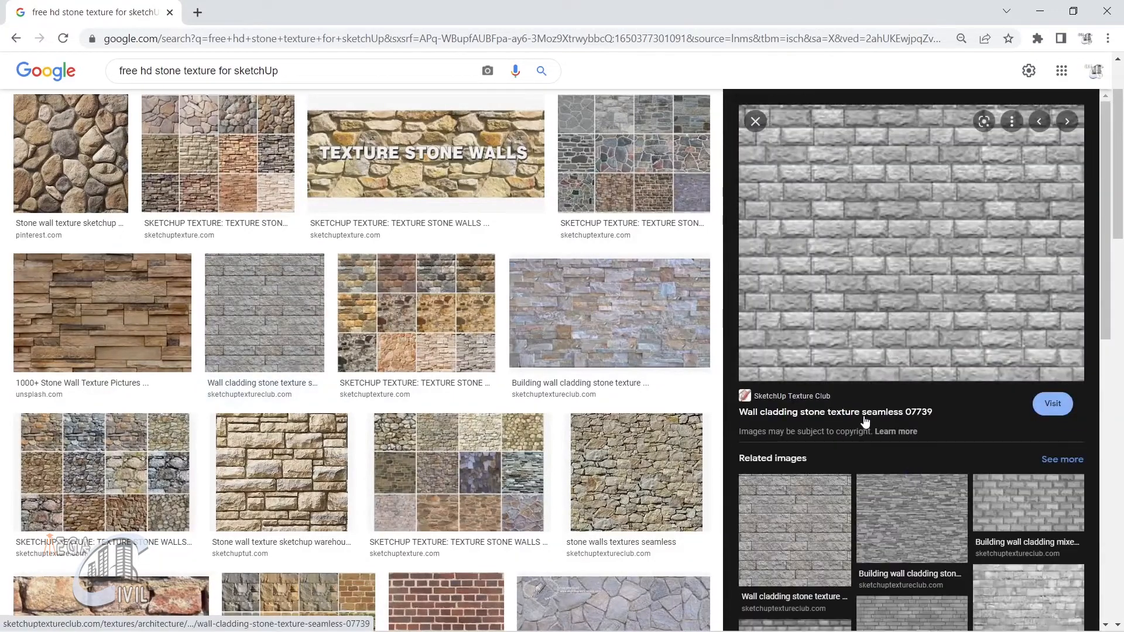
# Step: Save the previewed stone cladding image to the Downloads folder as a JPEG named "Texture"
pyautogui.rightClick(893, 230)
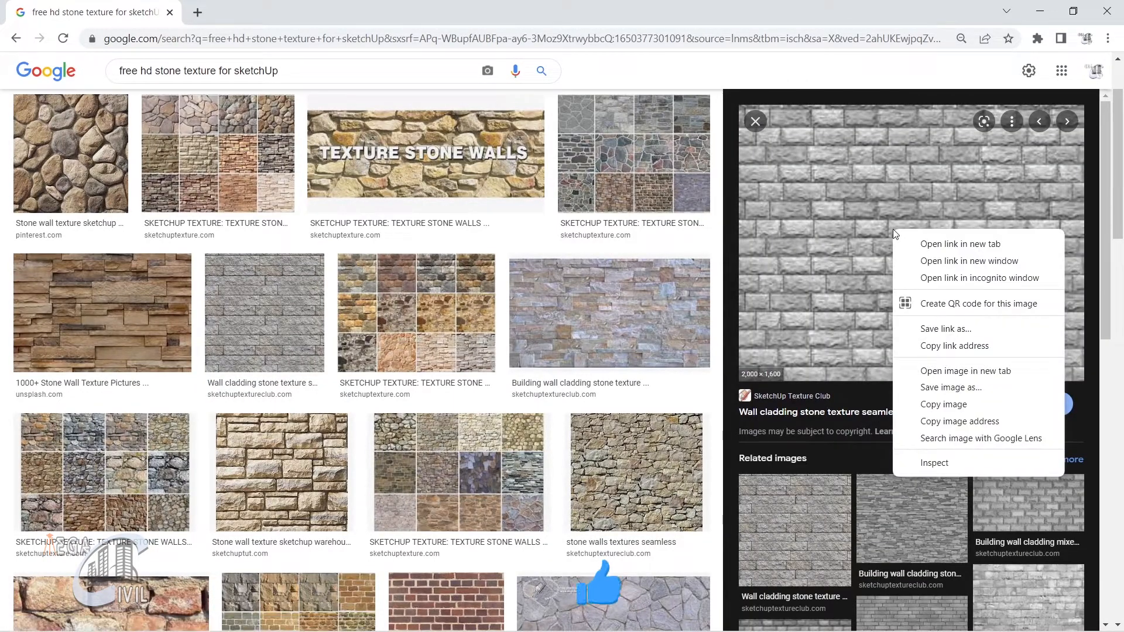
pyautogui.click(943, 388)
pyautogui.moveTo(200, 278); pyautogui.dragTo(115, 283)
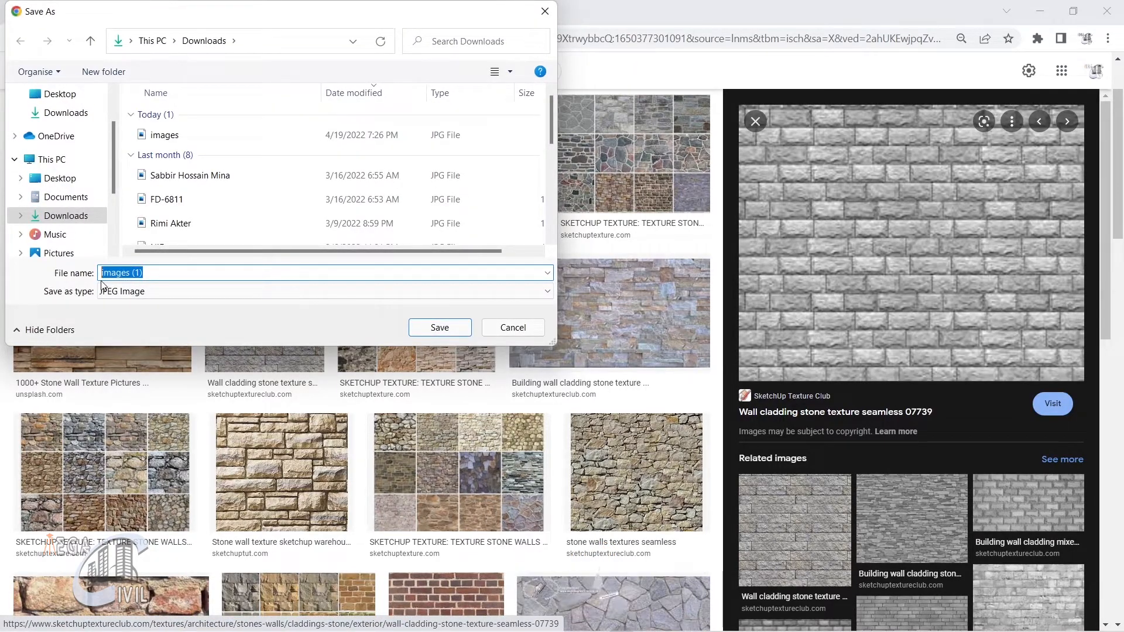
pyautogui.press('BackSpace')
pyautogui.write('T')
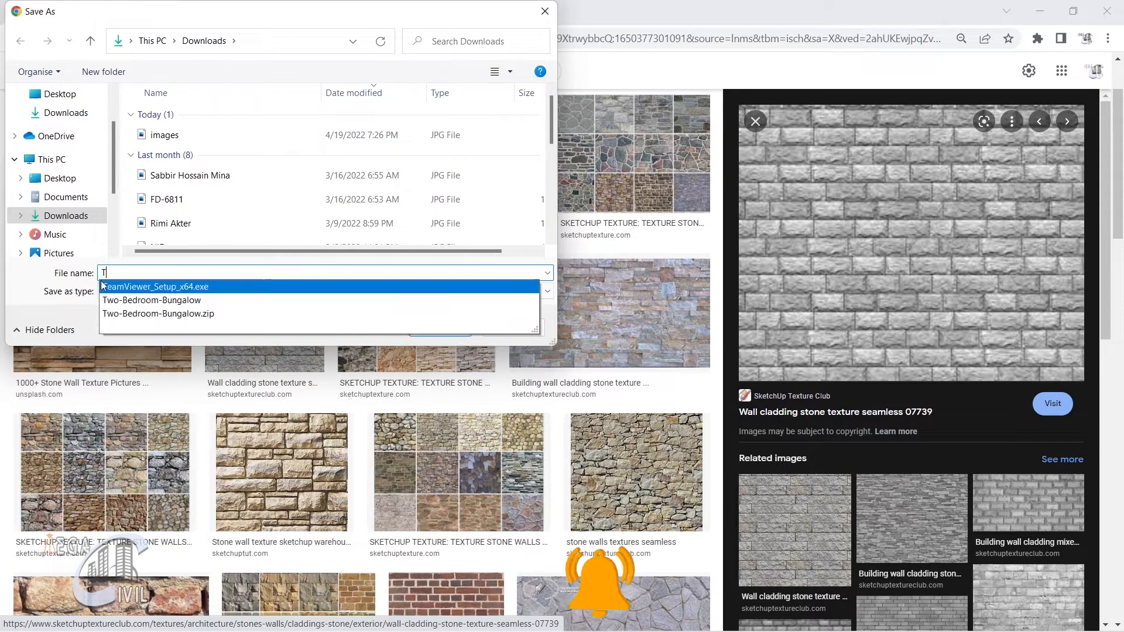
pyautogui.write('exture')
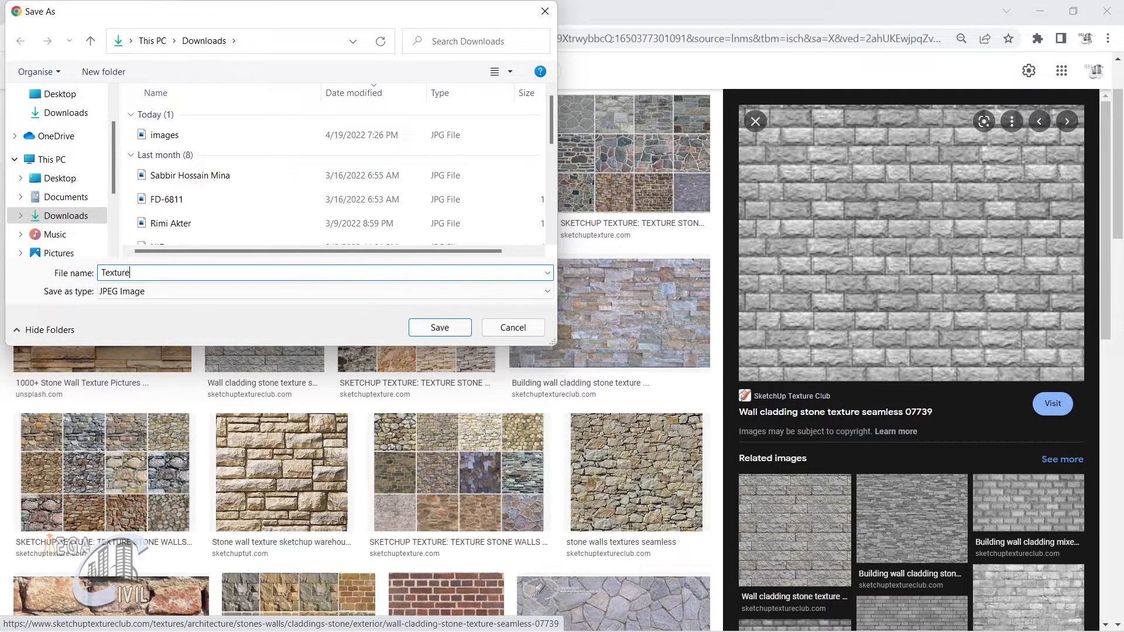
pyautogui.click(439, 327)
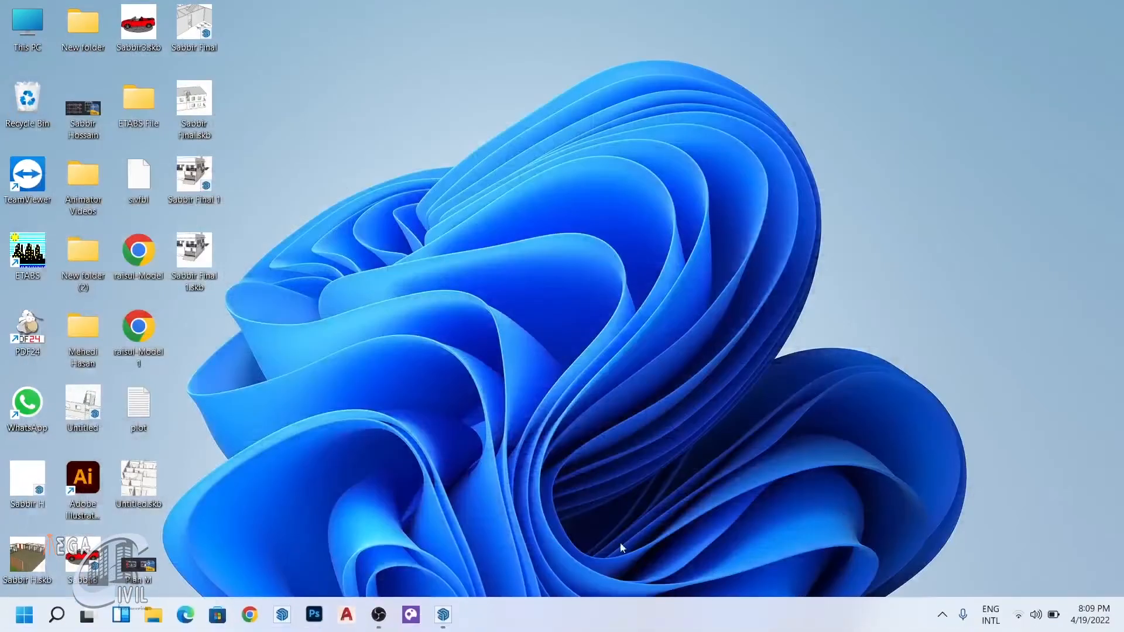
# Step: Switch to SketchUp and draw a ground rectangle from the origin, about 14' 8" by 15' 10"
pyautogui.click(456, 620)
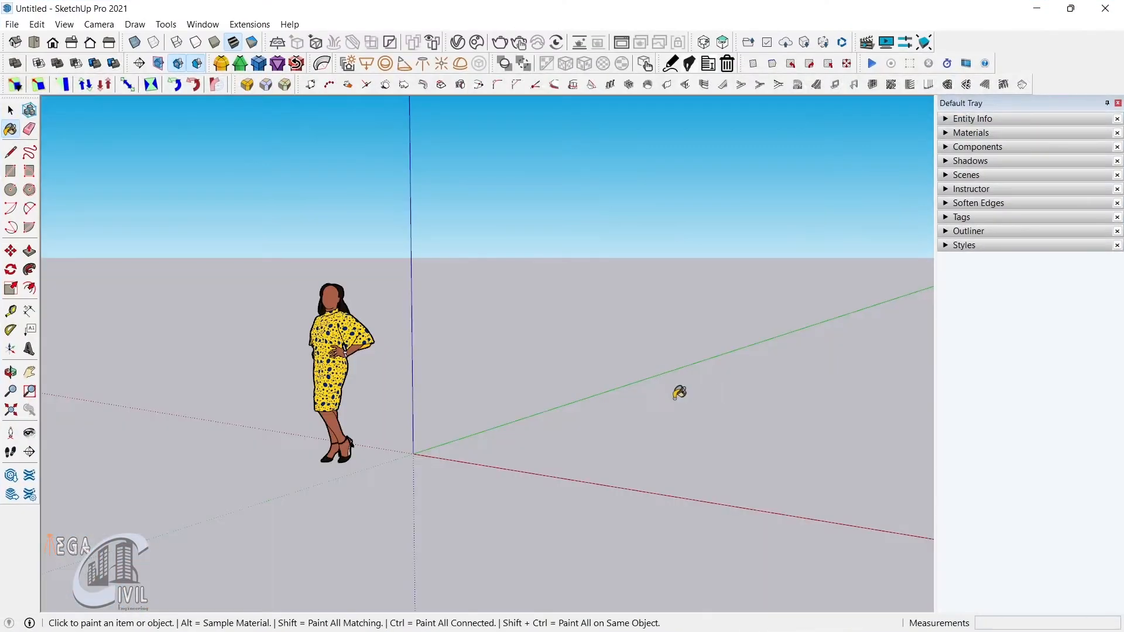
pyautogui.click(10, 111)
pyautogui.moveTo(479, 430)
pyautogui.mouseDown(button='middle')
pyautogui.moveTo(604, 472)
pyautogui.moveTo(504, 449)
pyautogui.moveTo(468, 454)
pyautogui.mouseUp(button='middle')
pyautogui.click(9, 171)
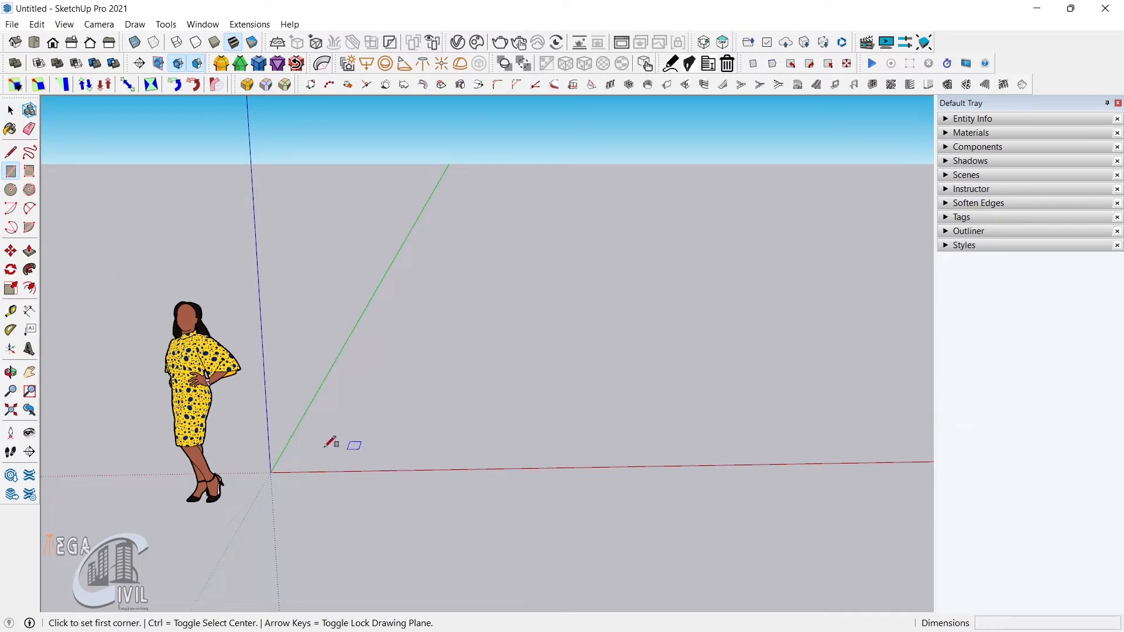
pyautogui.click(271, 472)
pyautogui.click(657, 352)
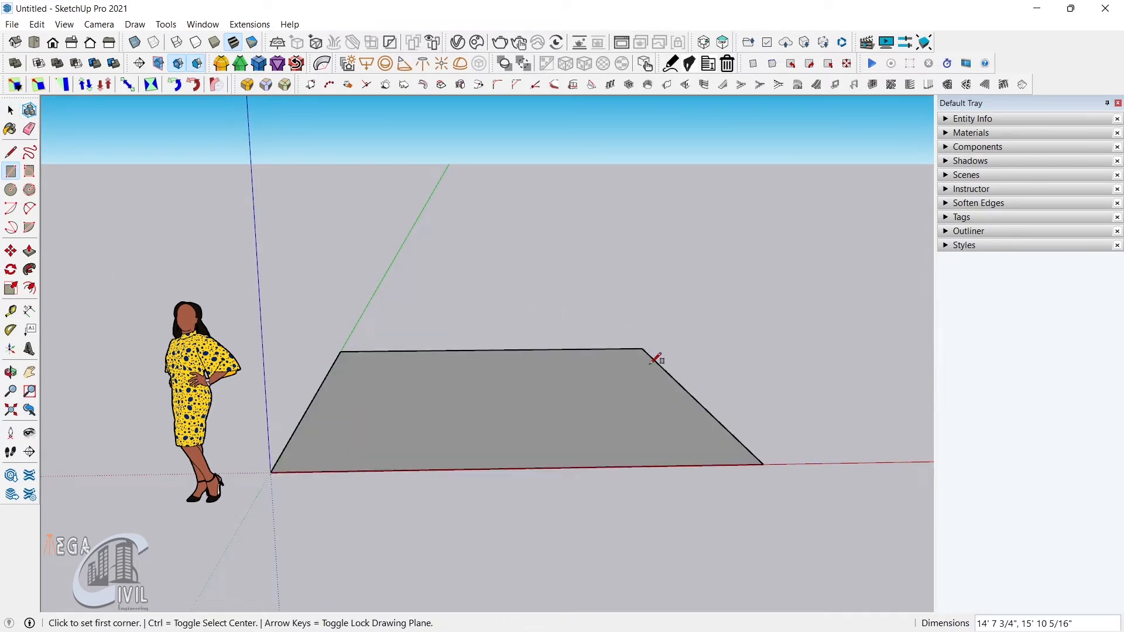
# Step: Push/Pull the ground rectangle upward by about 6' 5" to form a box
pyautogui.moveTo(657, 356); pyautogui.dragTo(627, 459, button='middle')
pyautogui.press('p')
pyautogui.click(520, 421)
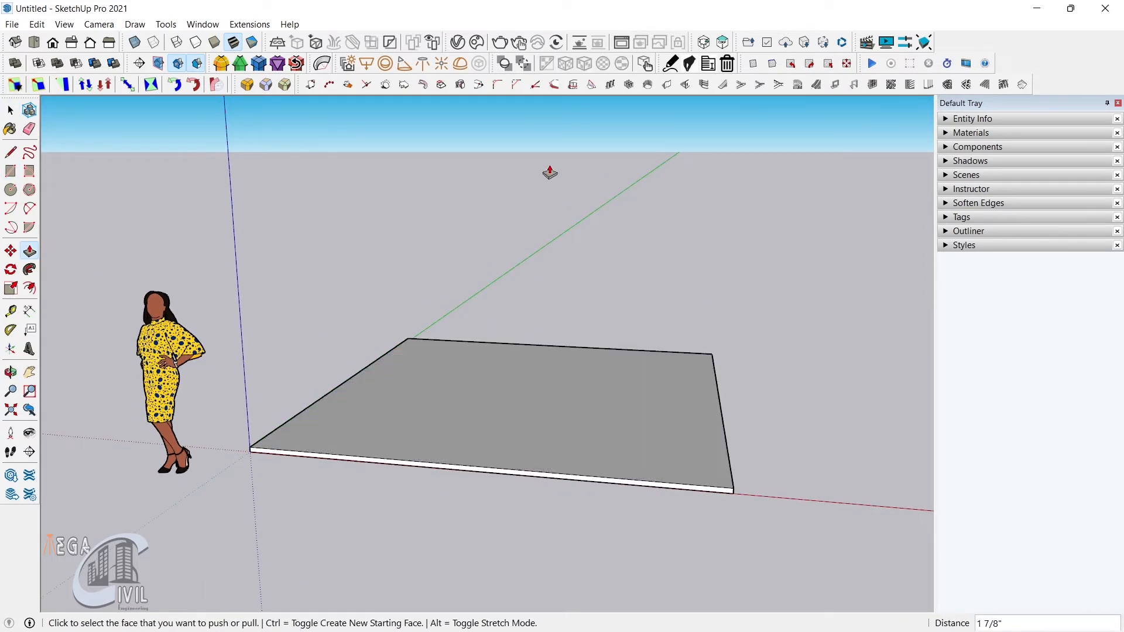
pyautogui.click(538, 345)
pyautogui.click(459, 427)
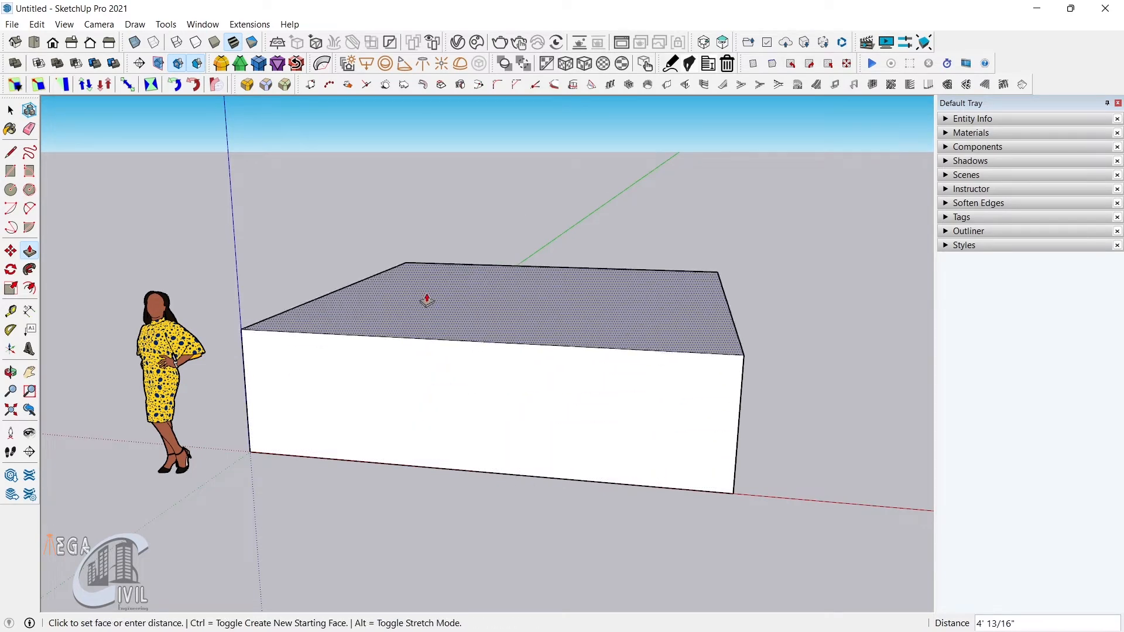
pyautogui.click(420, 235)
pyautogui.moveTo(564, 520); pyautogui.dragTo(598, 536, button='middle')
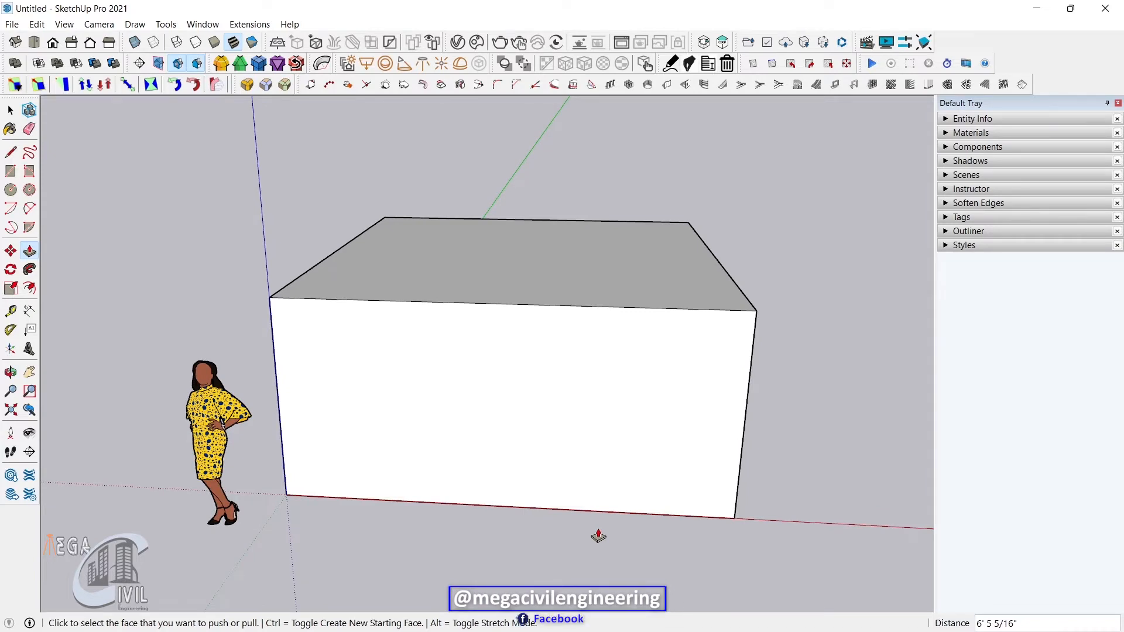
pyautogui.press('space')
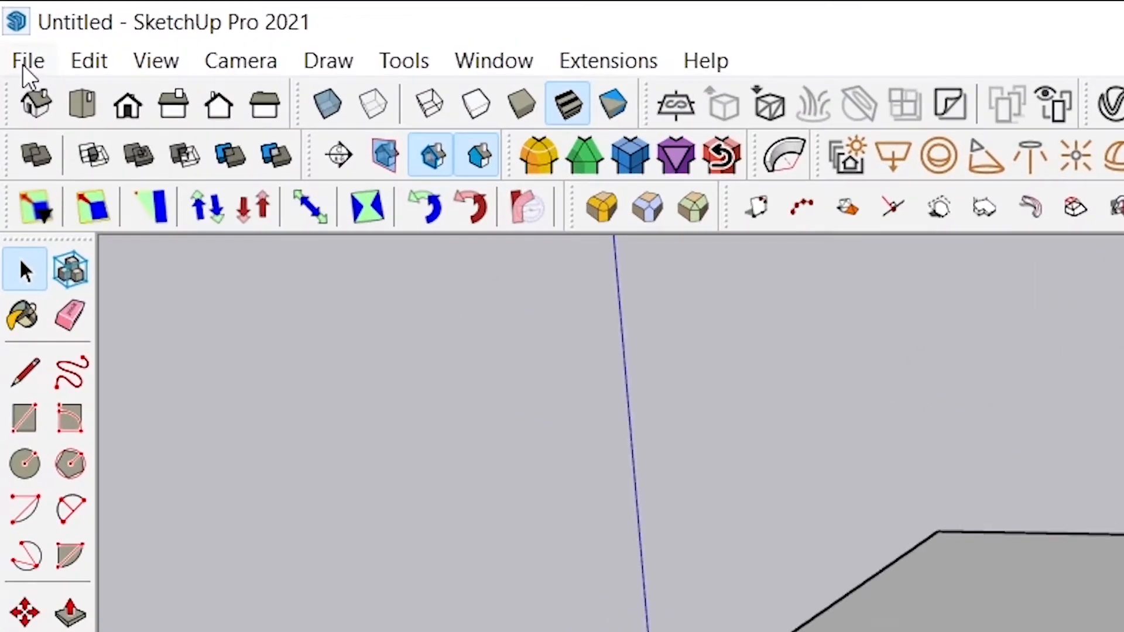
# Step: Import the "Texture" JPG file from the Downloads folder with the image used as a texture
pyautogui.click(26, 61)
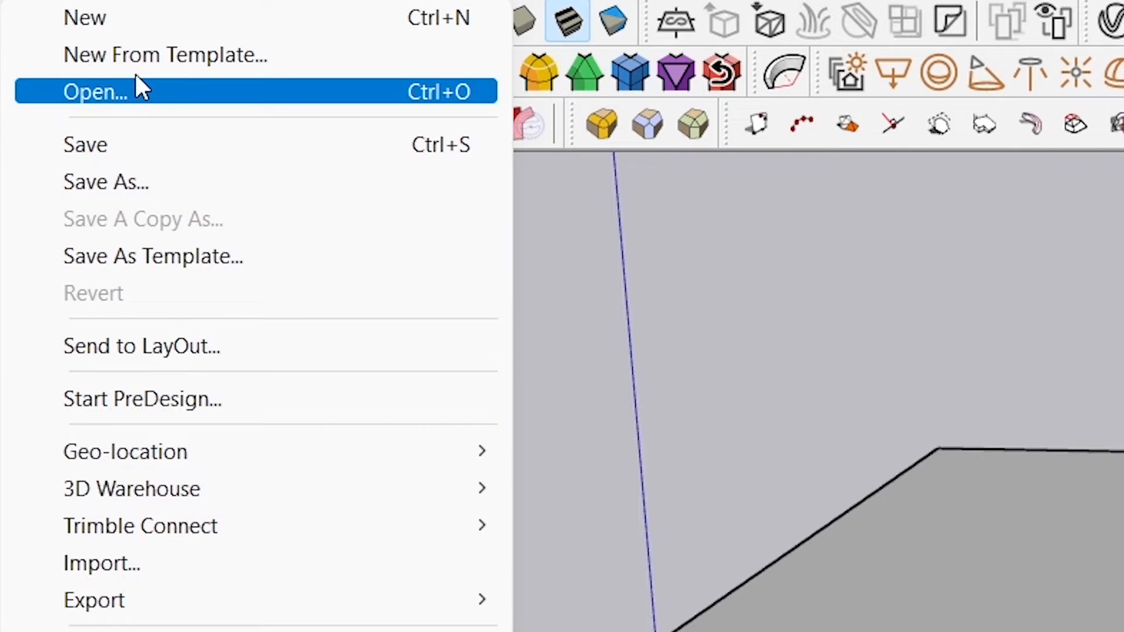
pyautogui.click(178, 550)
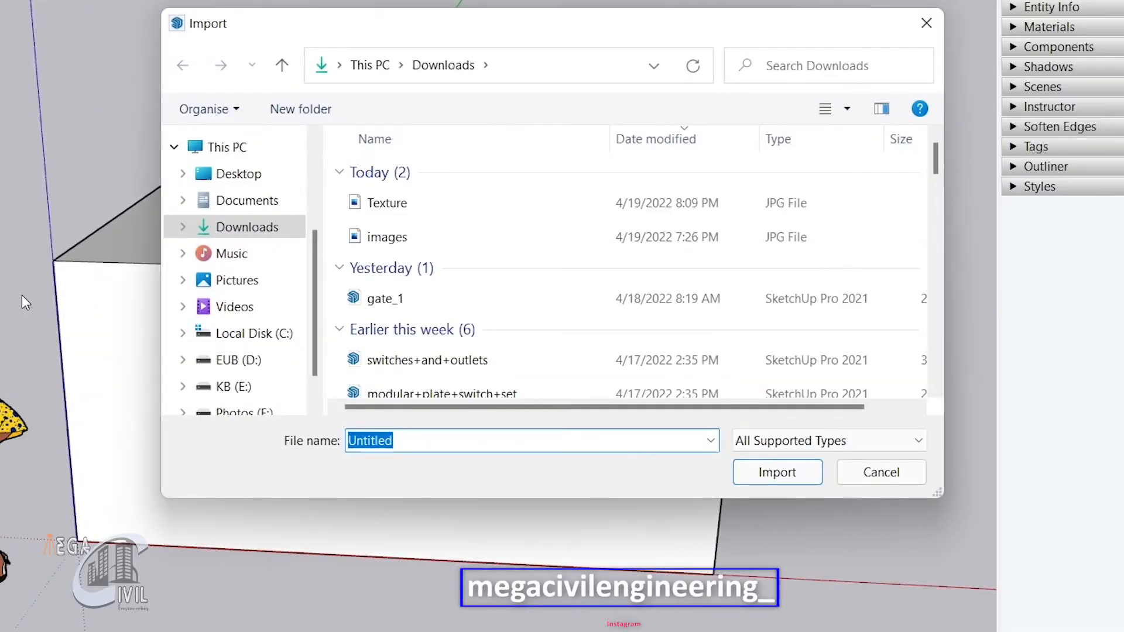
pyautogui.click(402, 216)
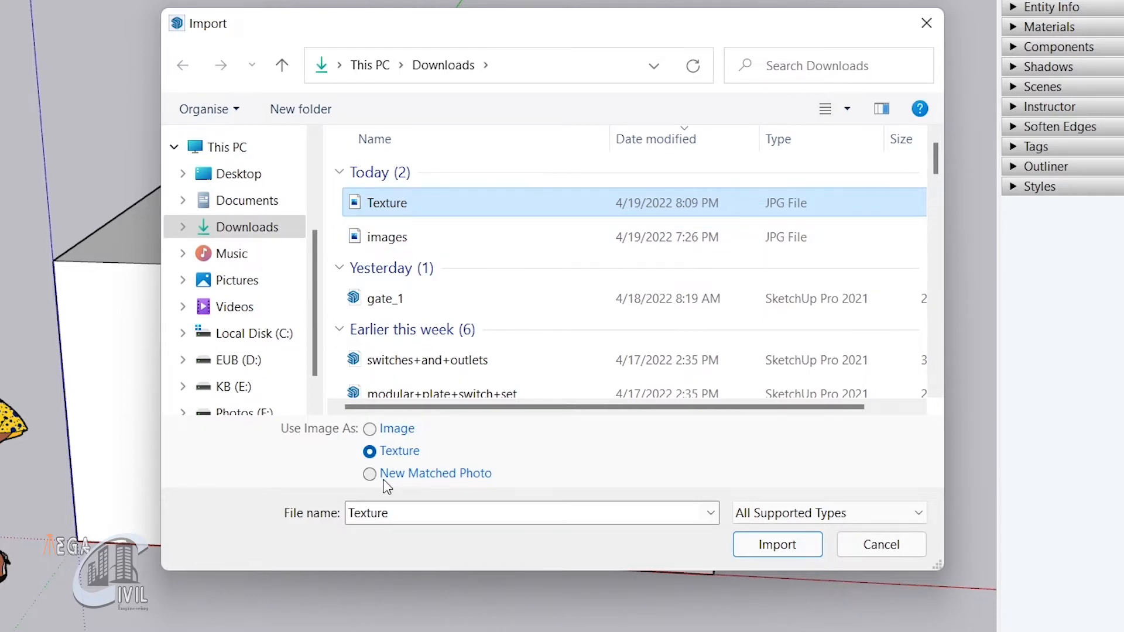
pyautogui.click(395, 452)
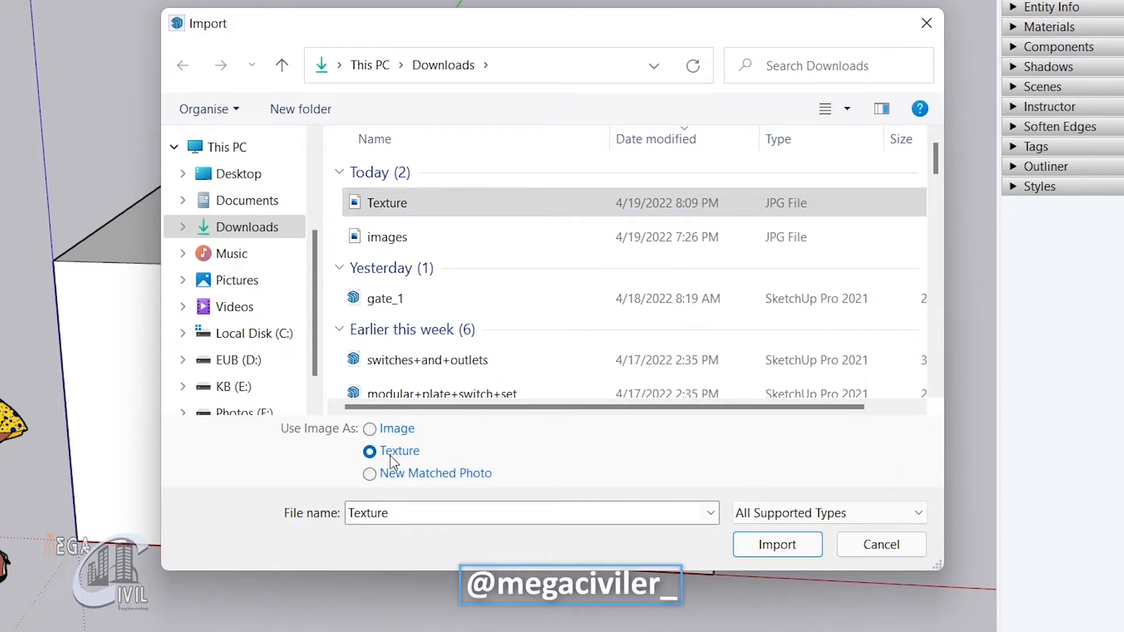
pyautogui.click(780, 547)
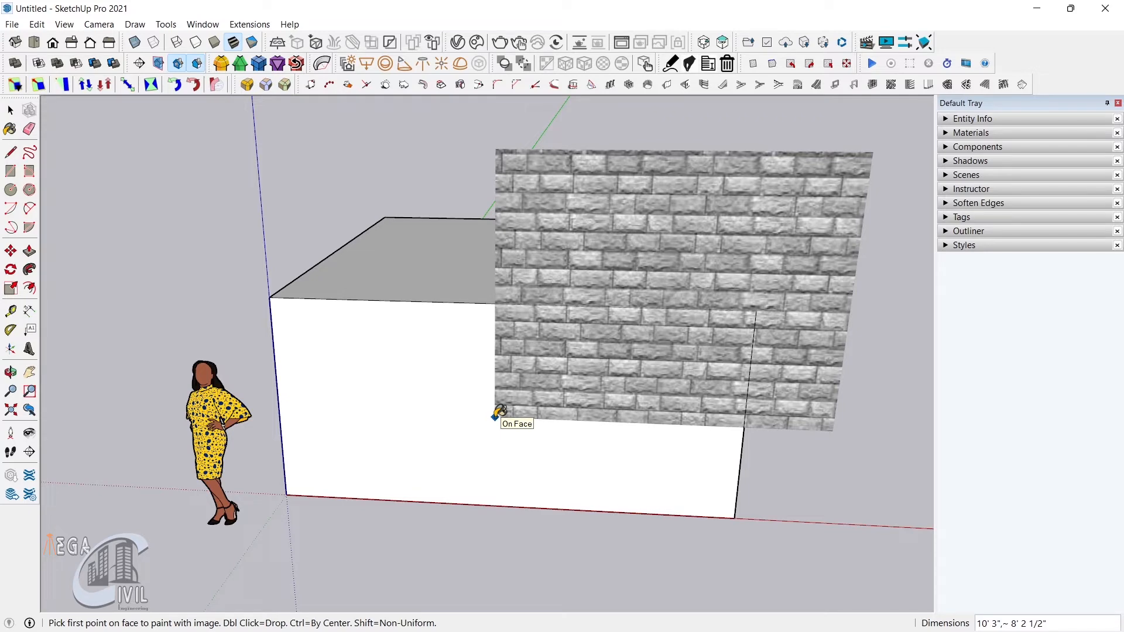
# Step: Place the stone texture on the box's front face from the origin corner to the opposite vertical edge's top endpoint, 14' 7 3/4" wide
pyautogui.click(287, 493)
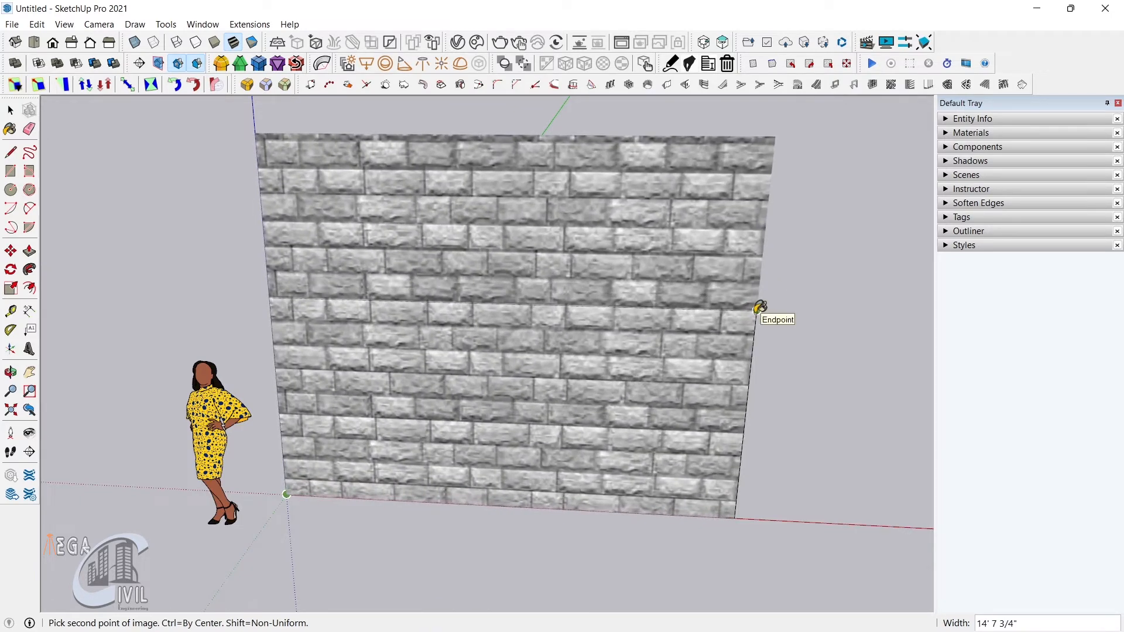
pyautogui.moveTo(627, 356); pyautogui.dragTo(674, 349, button='middle')
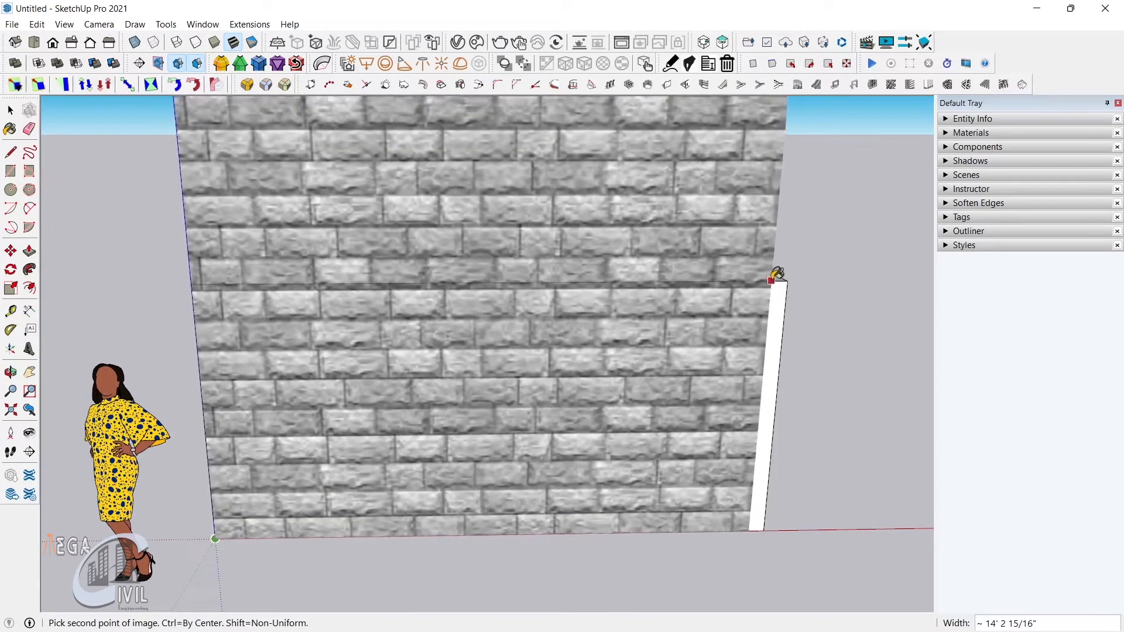
pyautogui.press('shift')
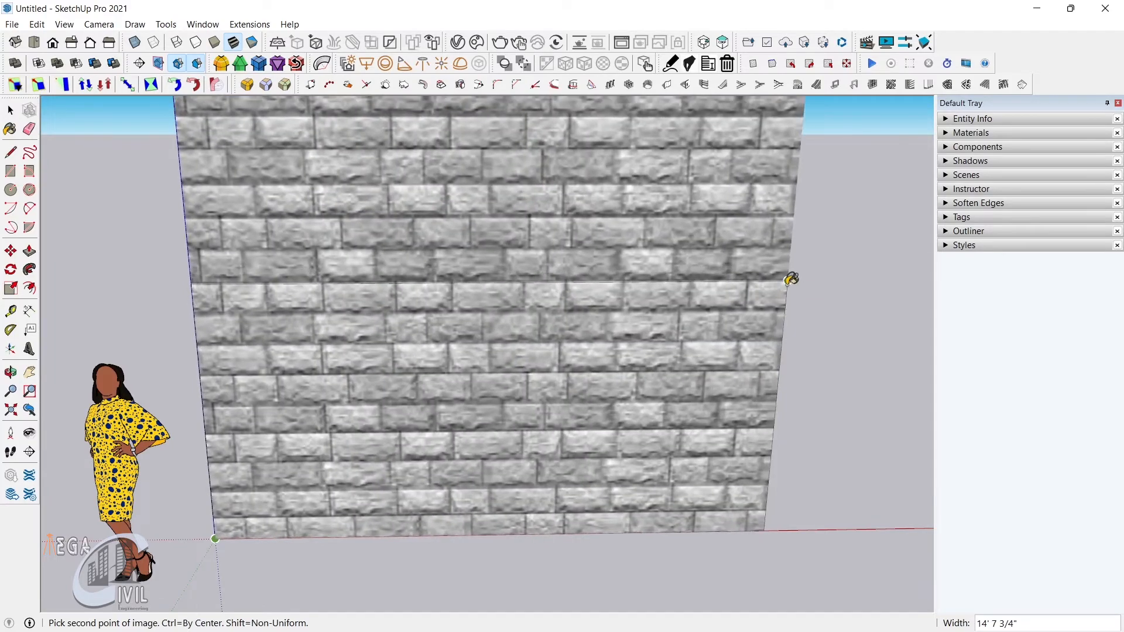
pyautogui.click(787, 283)
pyautogui.moveTo(795, 406); pyautogui.dragTo(767, 406, button='middle')
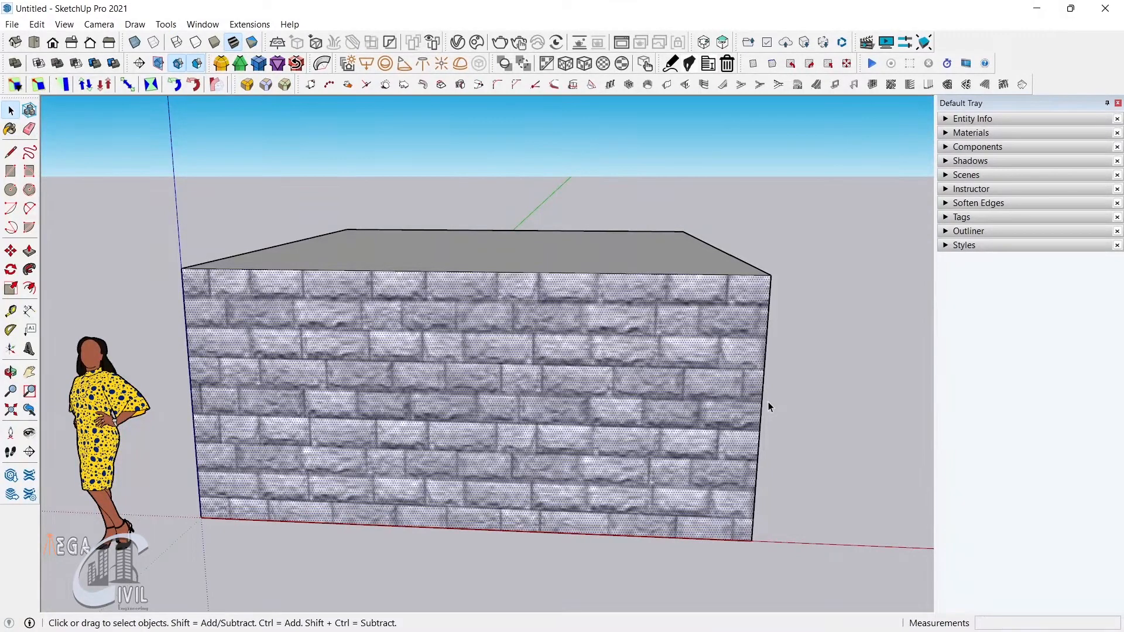
pyautogui.click(818, 386)
# Step: Examine the textured front face and the box's other faces from several angles
pyautogui.moveTo(758, 423); pyautogui.dragTo(752, 387, button='middle')
pyautogui.click(439, 370)
pyautogui.moveTo(766, 441); pyautogui.dragTo(553, 472, button='middle')
pyautogui.click(604, 426)
pyautogui.moveTo(592, 514); pyautogui.dragTo(659, 511, button='middle')
pyautogui.moveTo(724, 532); pyautogui.dragTo(584, 449, button='middle')
pyautogui.moveTo(469, 454); pyautogui.dragTo(552, 464, button='middle')
pyautogui.moveTo(273, 532); pyautogui.dragTo(662, 486, button='middle')
pyautogui.moveTo(672, 436); pyautogui.dragTo(644, 497, button='middle')
# Step: Show the Materials settings and sample the stone texture from the box's front face
pyautogui.click(944, 134)
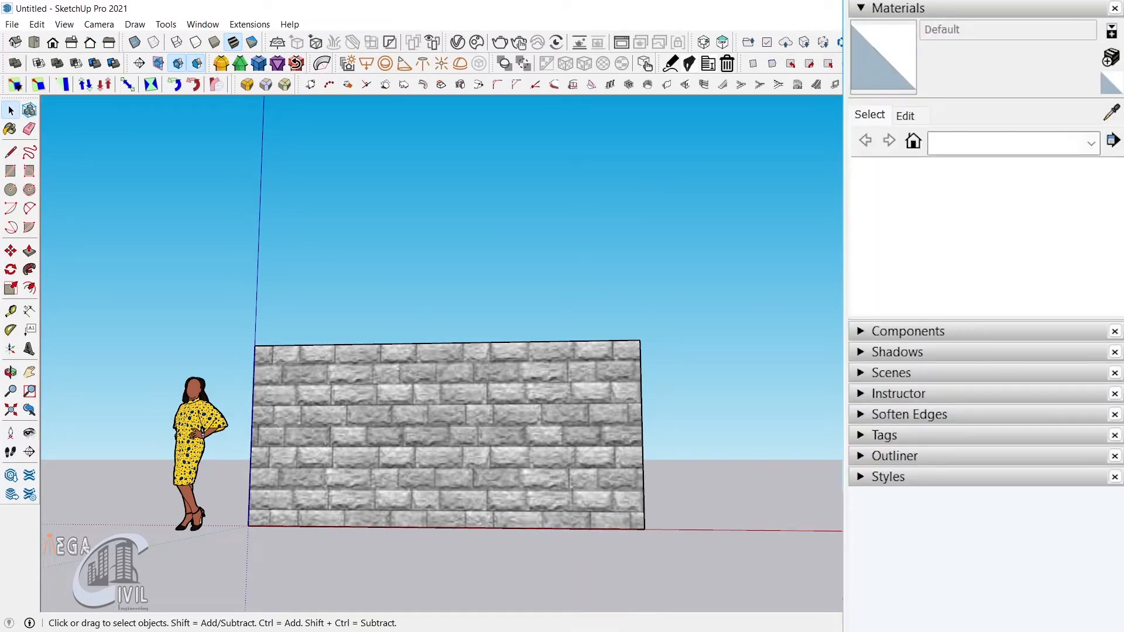
pyautogui.click(1111, 115)
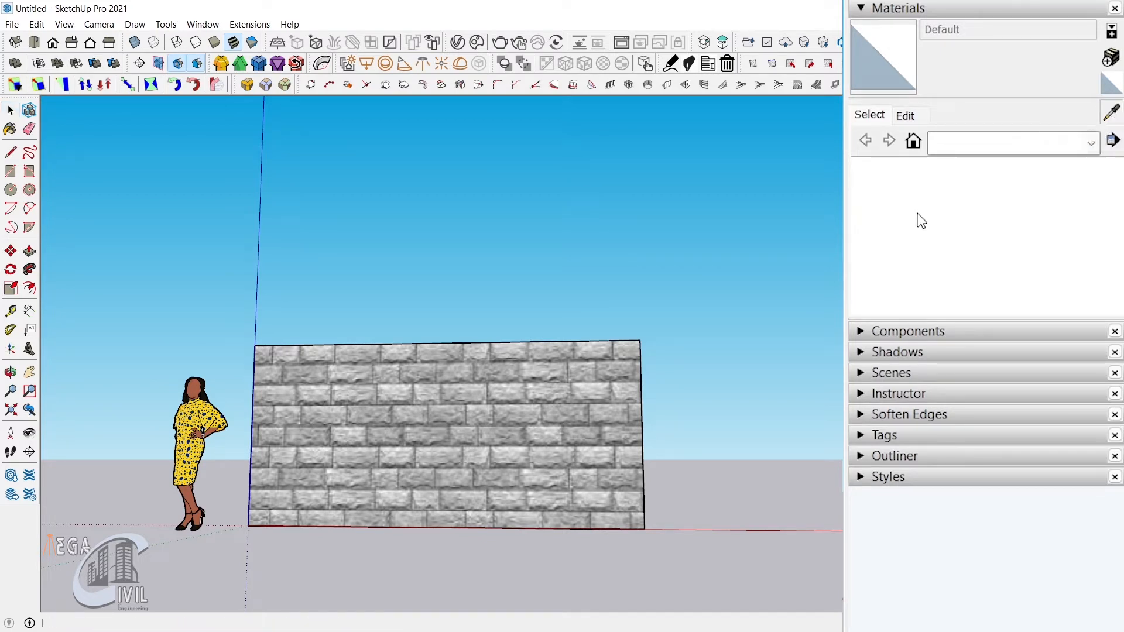
pyautogui.click(508, 425)
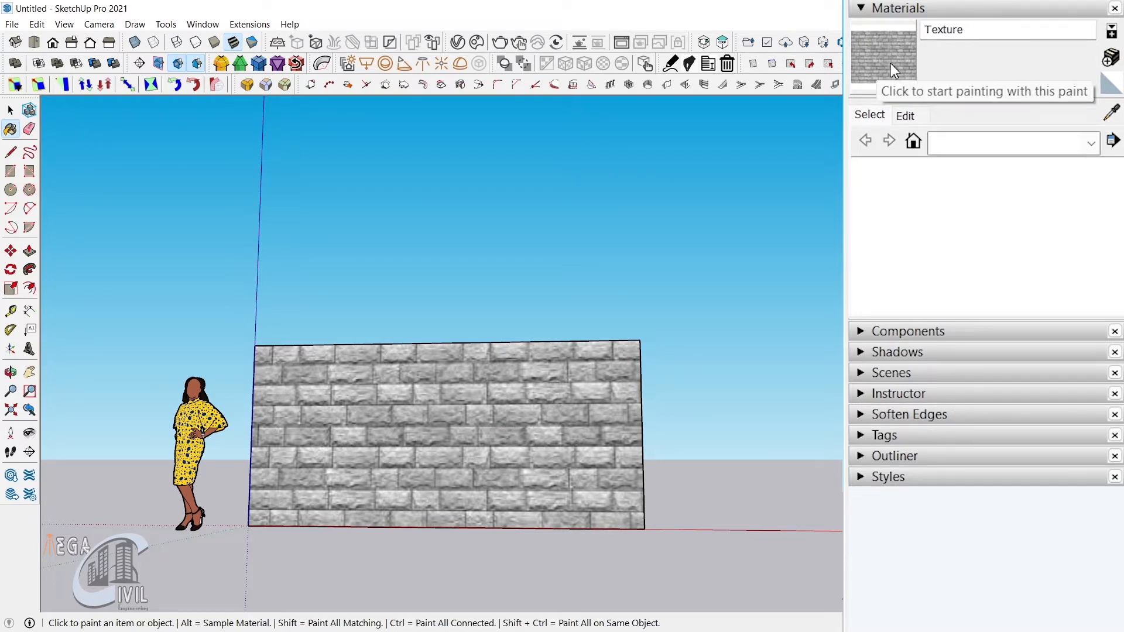
# Step: Rename the sampled material as "For Texture"
pyautogui.doubleClick(981, 28)
pyautogui.click(968, 34)
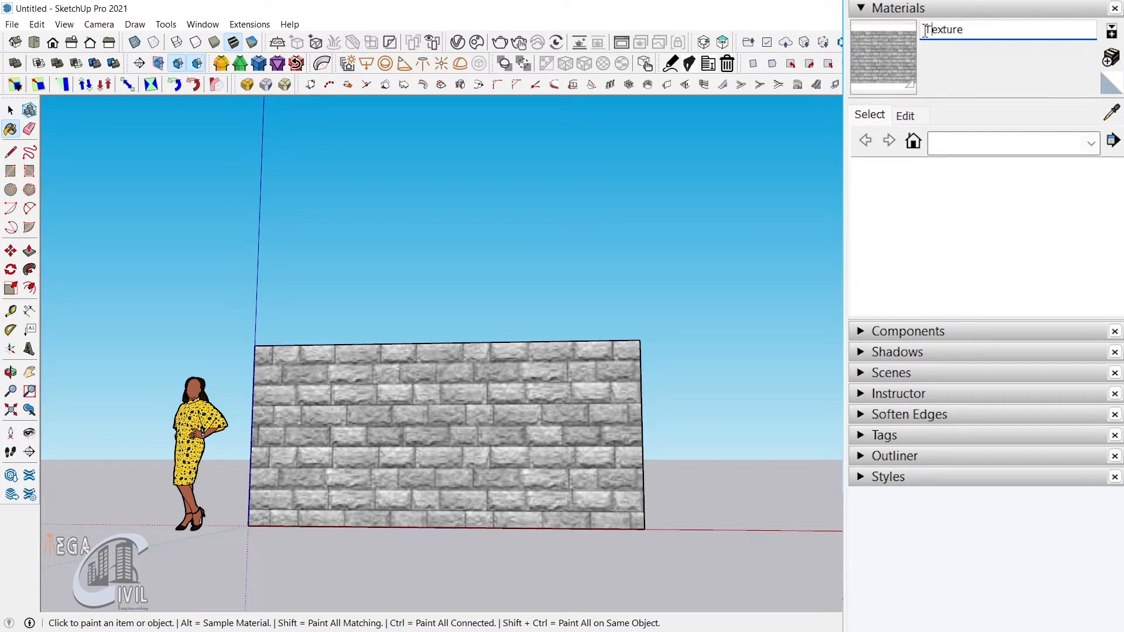
pyautogui.write('For')
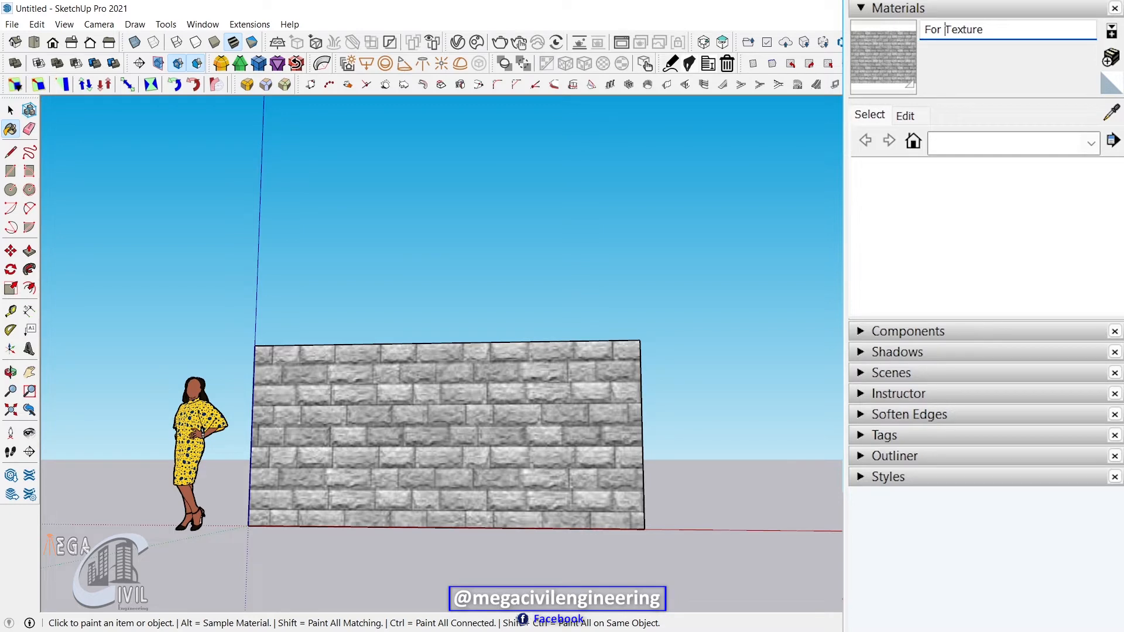
pyautogui.moveTo(608, 499); pyautogui.dragTo(752, 454, button='middle')
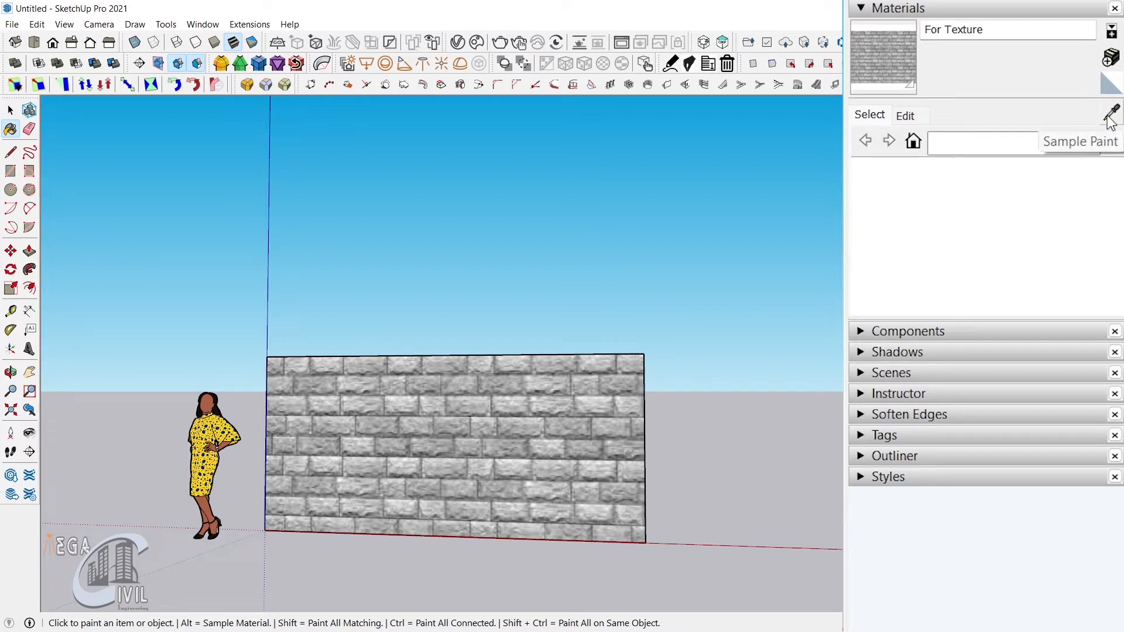
# Step: Paint the box's adjoining side face and back face with the For Texture material and undo the last two changes
pyautogui.moveTo(763, 416)
pyautogui.mouseDown(button='middle')
pyautogui.moveTo(612, 447)
pyautogui.moveTo(610, 482)
pyautogui.moveTo(740, 527)
pyautogui.moveTo(552, 477)
pyautogui.moveTo(792, 500)
pyautogui.moveTo(506, 448)
pyautogui.moveTo(534, 502)
pyautogui.moveTo(477, 521)
pyautogui.moveTo(490, 519)
pyautogui.mouseUp(button='middle')
pyautogui.click(506, 449)
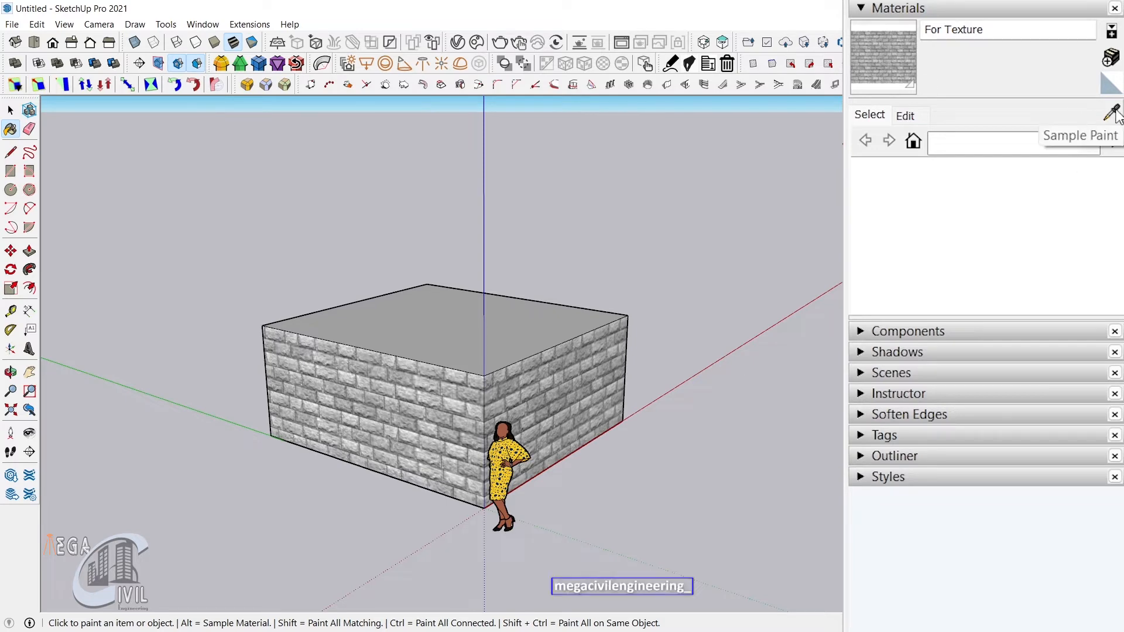
pyautogui.moveTo(702, 356); pyautogui.dragTo(553, 365, button='middle')
pyautogui.click(553, 364)
pyautogui.moveTo(755, 469)
pyautogui.mouseDown(button='middle')
pyautogui.moveTo(432, 441)
pyautogui.moveTo(595, 447)
pyautogui.moveTo(705, 468)
pyautogui.moveTo(763, 459)
pyautogui.moveTo(562, 469)
pyautogui.moveTo(501, 489)
pyautogui.moveTo(640, 438)
pyautogui.mouseUp(button='middle')
pyautogui.hotkey('ctrl', 'z')
pyautogui.hotkey('ctrl', 'z')
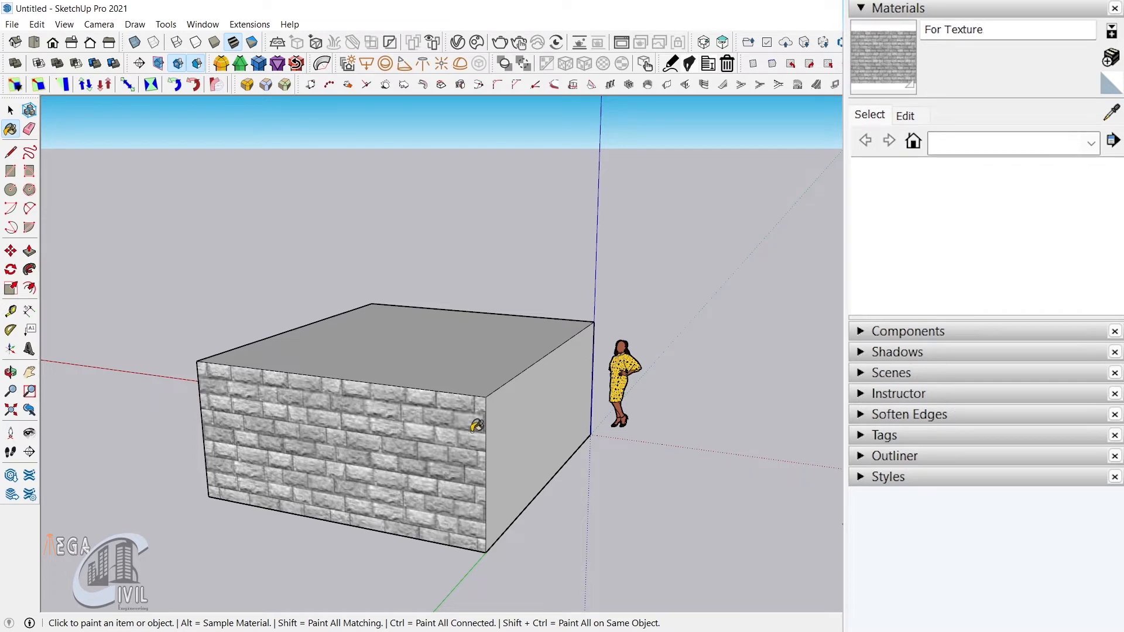
# Step: Open the For Texture material for editing with the textured back face selected and make its colour slightly lighter
pyautogui.click(906, 114)
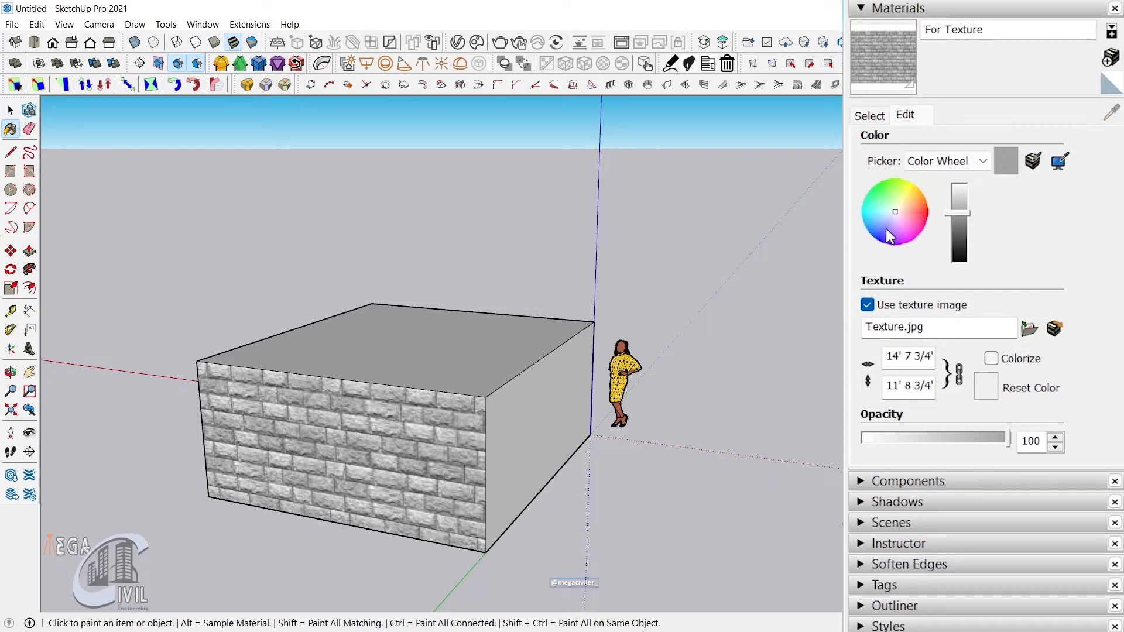
pyautogui.moveTo(445, 409); pyautogui.dragTo(504, 438, button='middle')
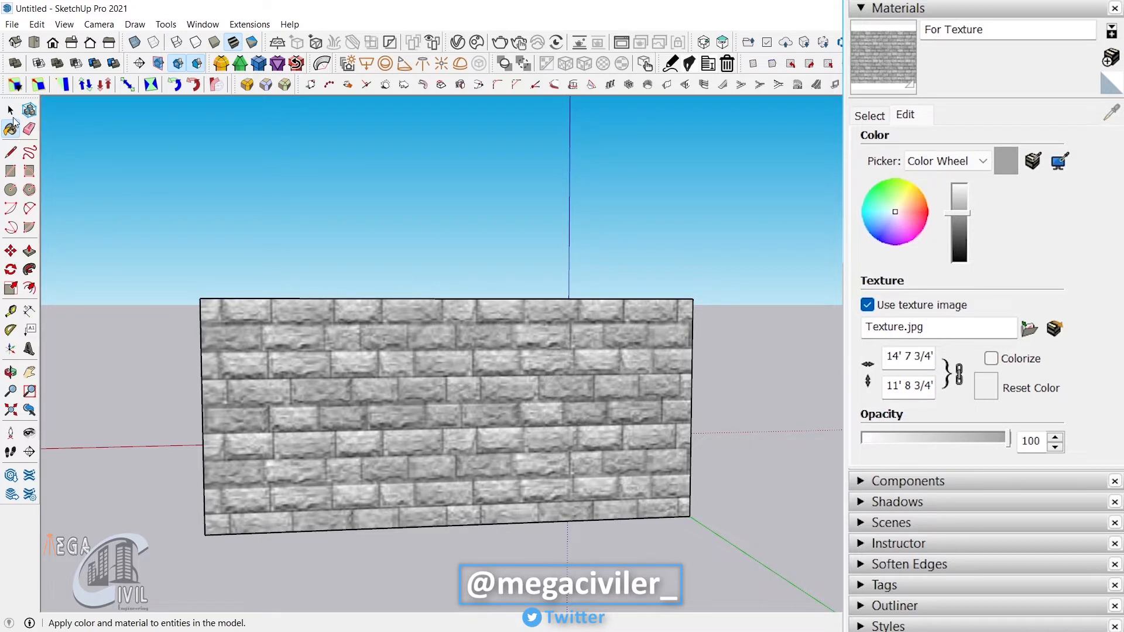
pyautogui.click(10, 110)
pyautogui.click(433, 448)
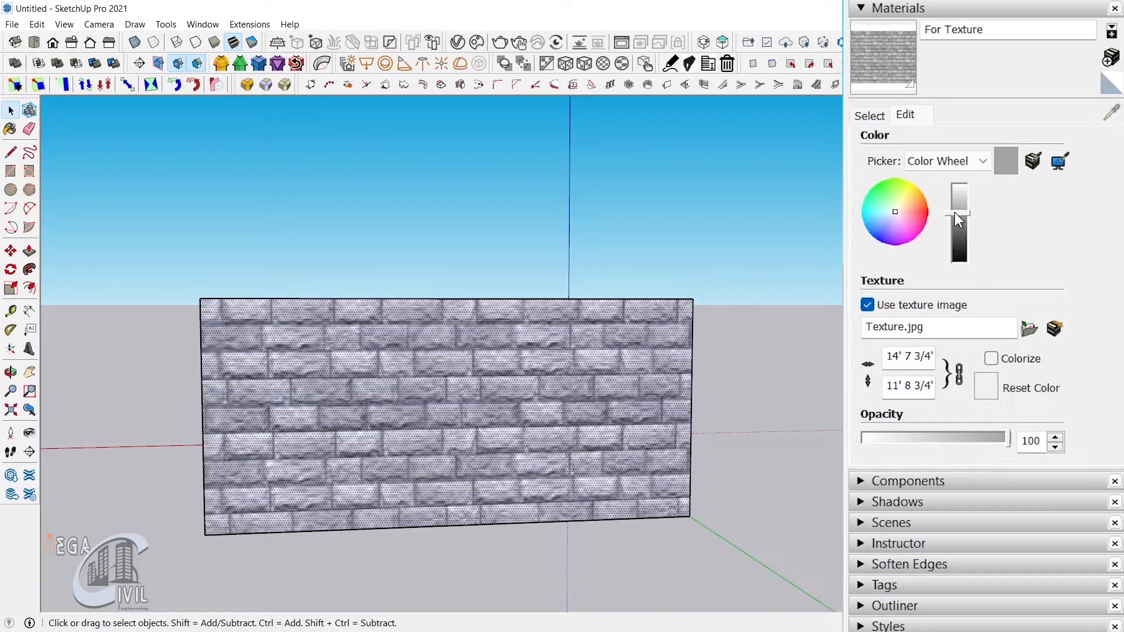
pyautogui.moveTo(954, 212); pyautogui.dragTo(953, 210)
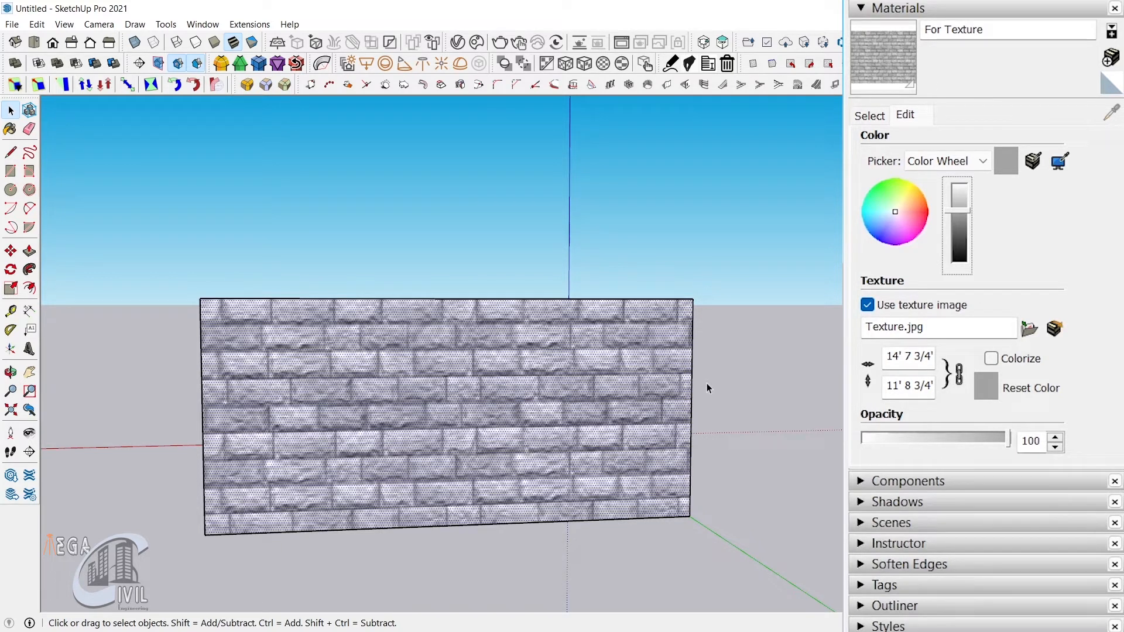
# Step: Switch the material's colour picker to HLS and back to Color Wheel
pyautogui.click(988, 161)
pyautogui.click(954, 193)
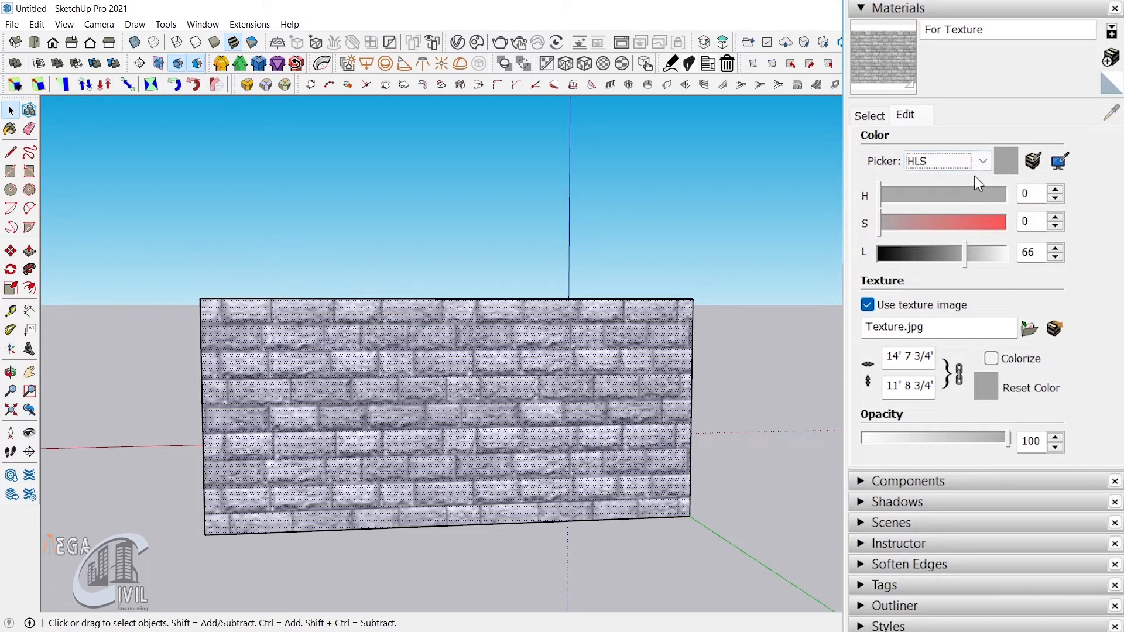
pyautogui.click(986, 160)
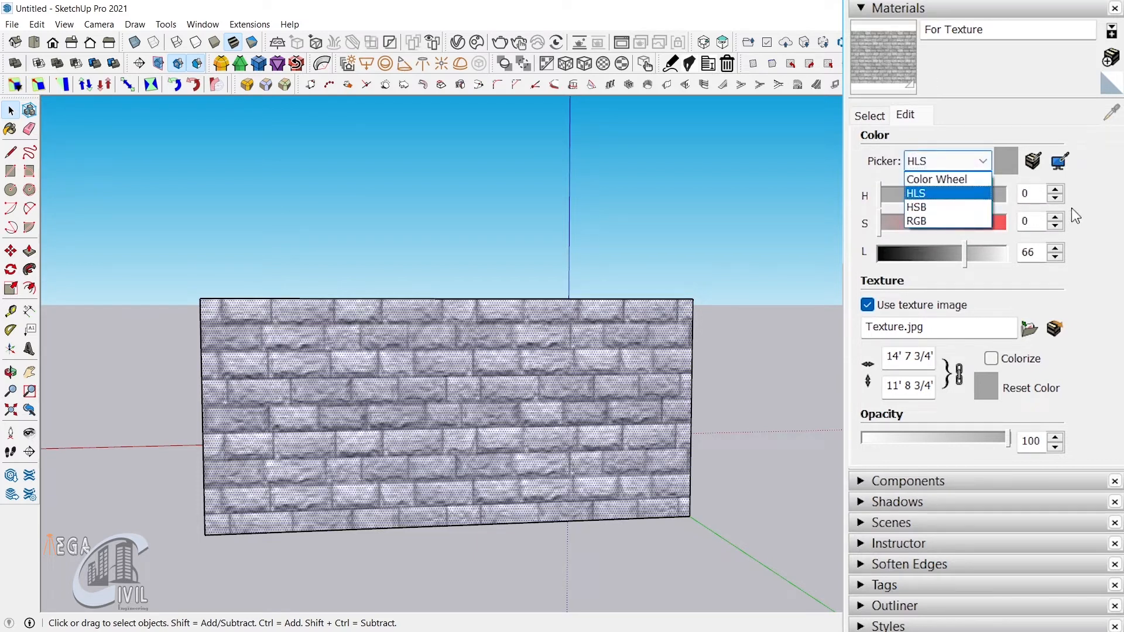
pyautogui.click(942, 179)
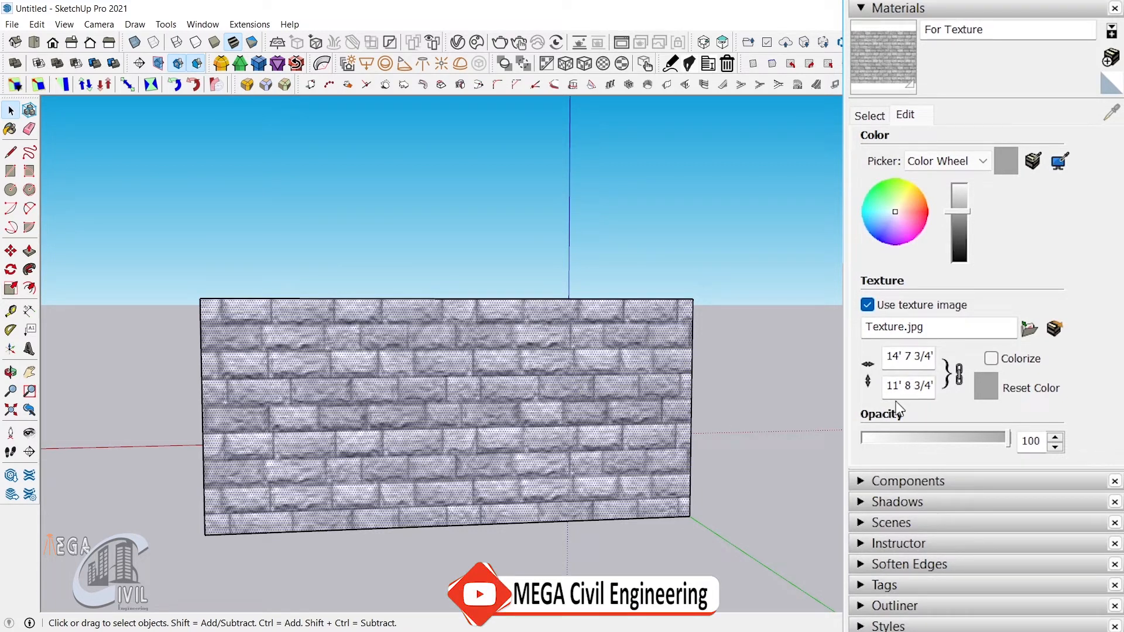
# Step: Set the For Texture material's texture width to 5' with the aspect ratio locked
pyautogui.tripleClick(889, 355)
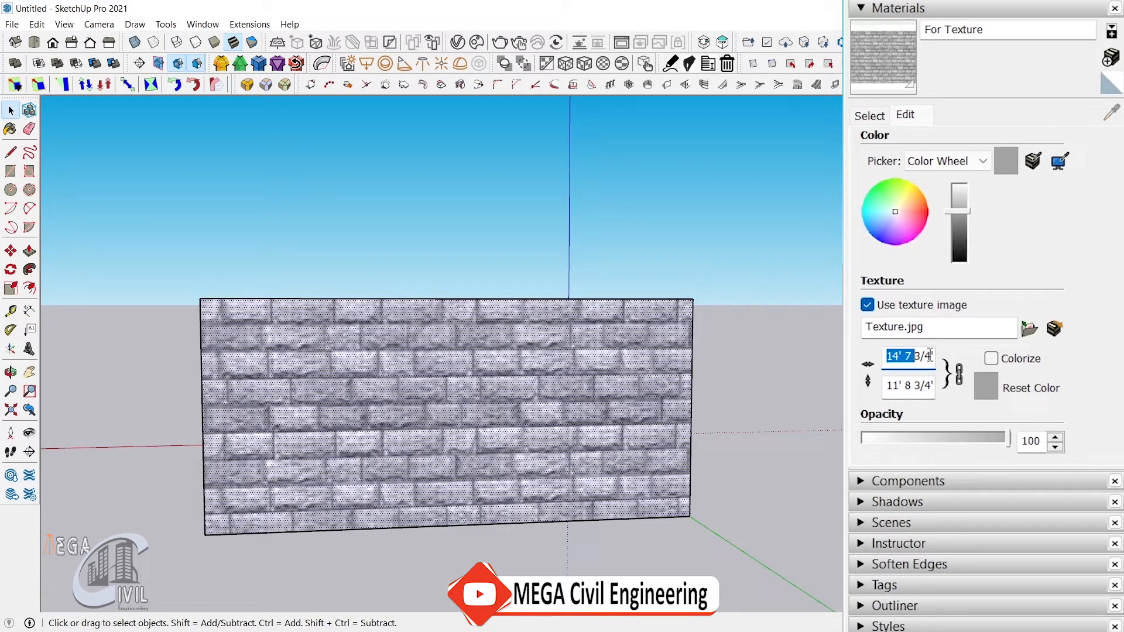
pyautogui.write('5')
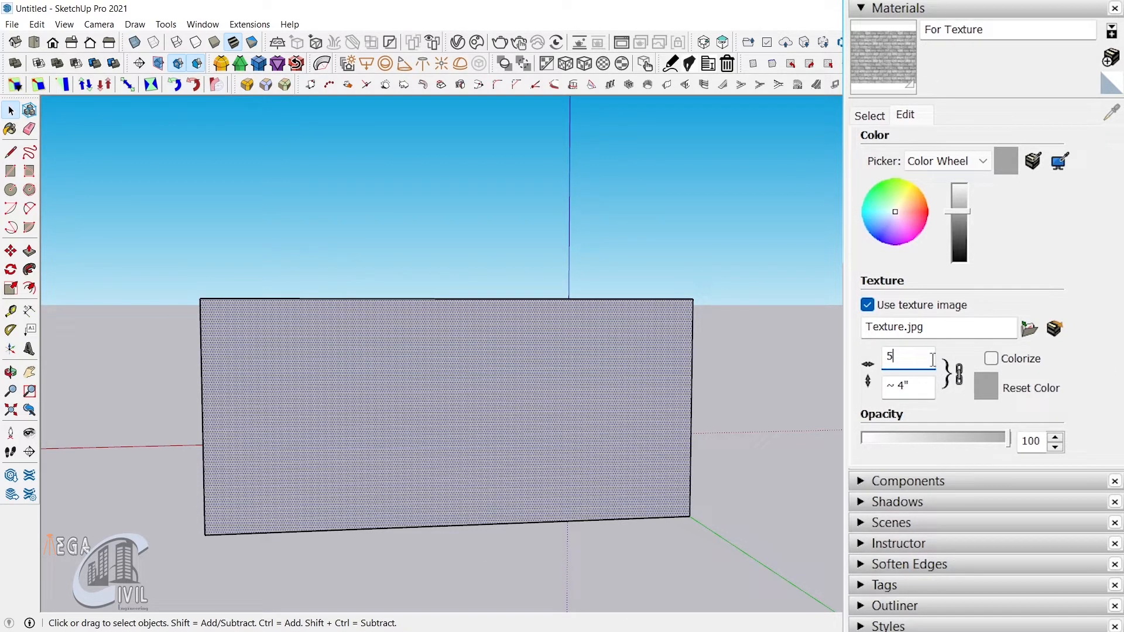
pyautogui.write("'")
pyautogui.press('Return')
pyautogui.moveTo(562, 384); pyautogui.dragTo(413, 419, button='middle')
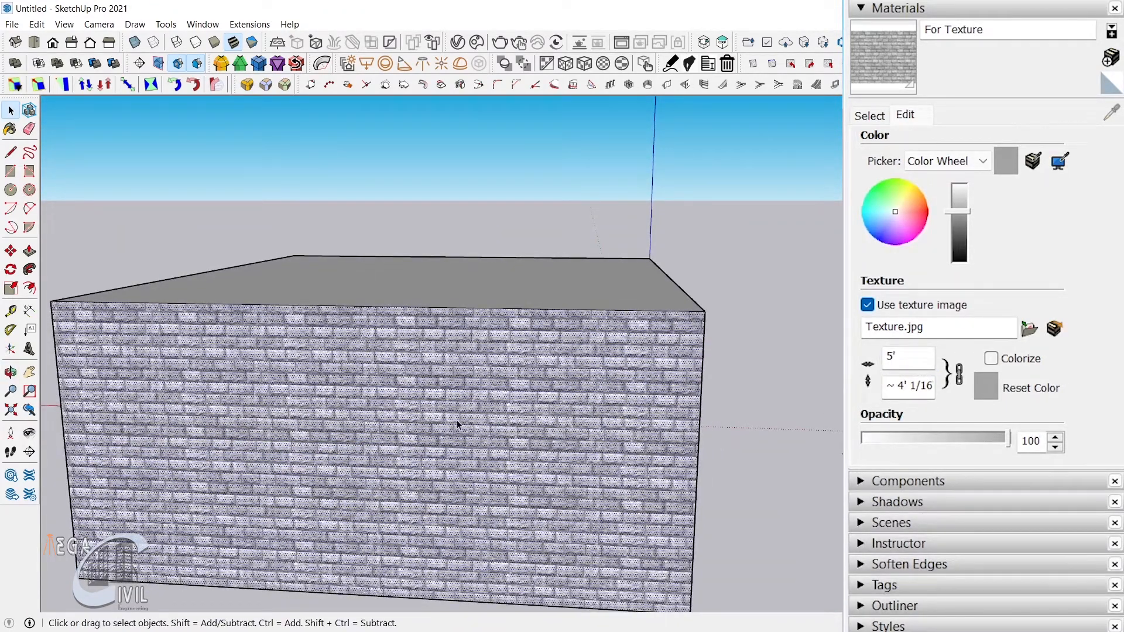
pyautogui.moveTo(476, 420); pyautogui.dragTo(484, 397, button='middle')
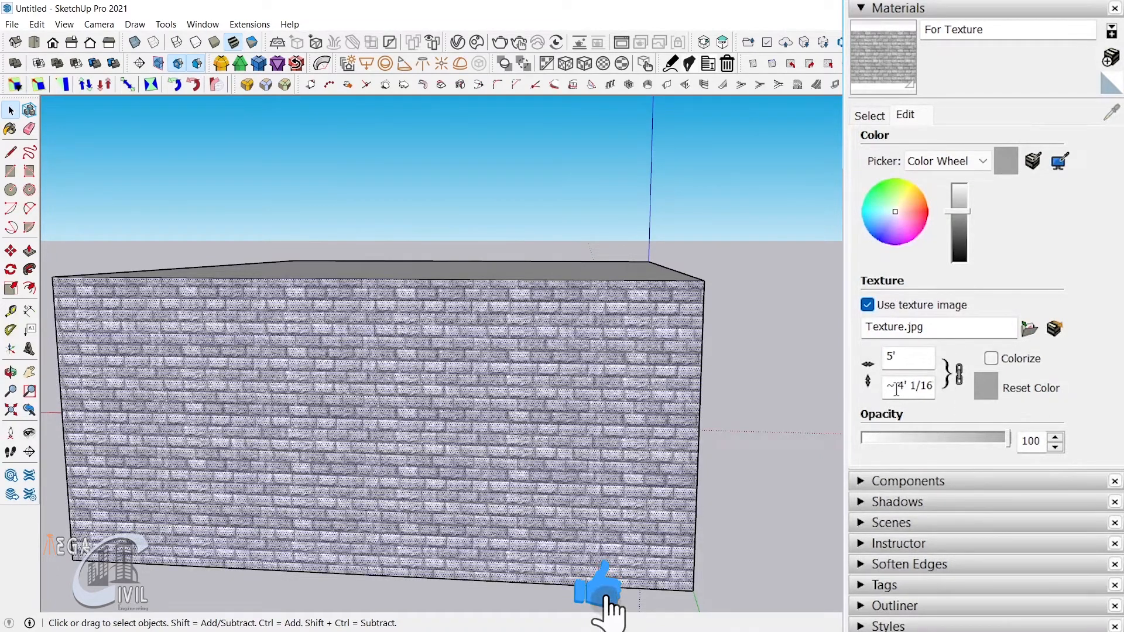
# Step: Unlock the texture's aspect ratio, set its height to 5', and lock the ratio again
pyautogui.click(957, 378)
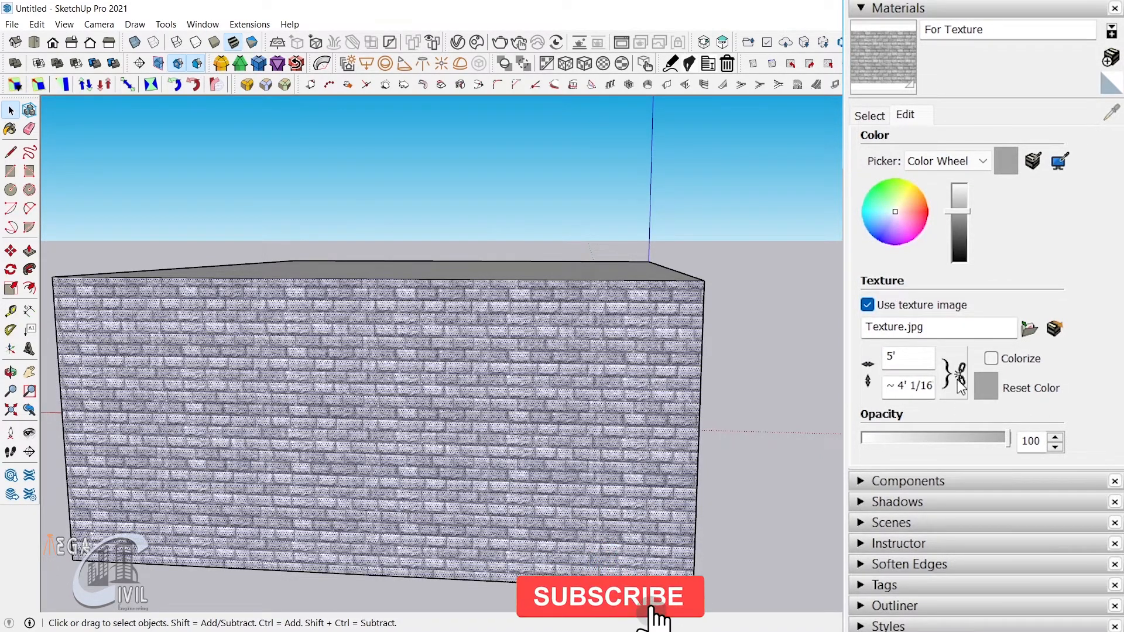
pyautogui.click(905, 385)
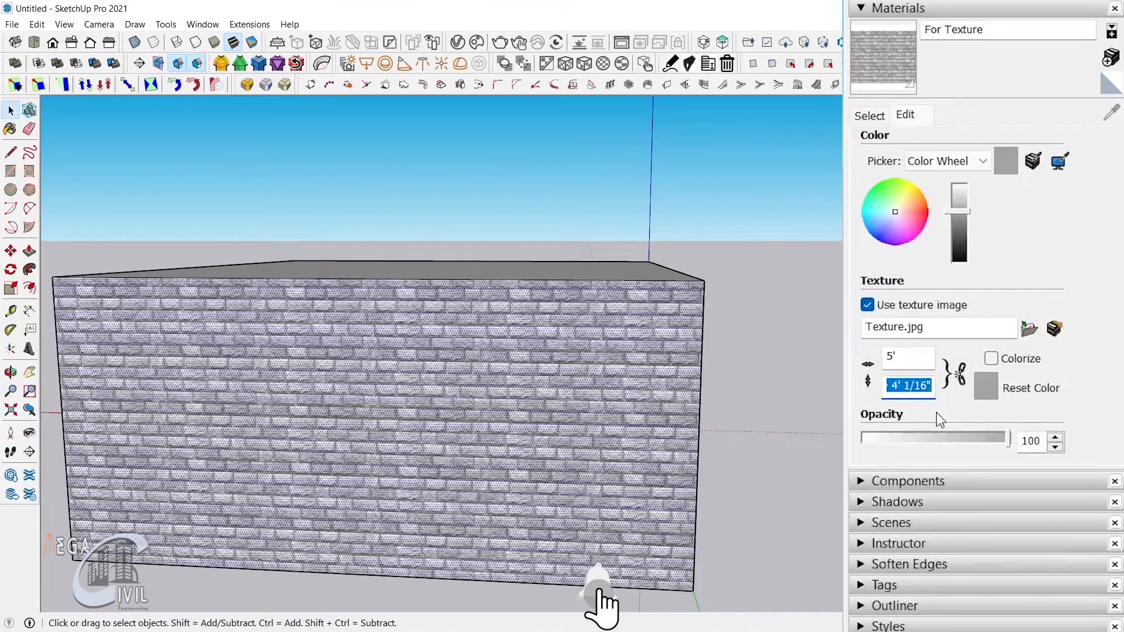
pyautogui.write('5')
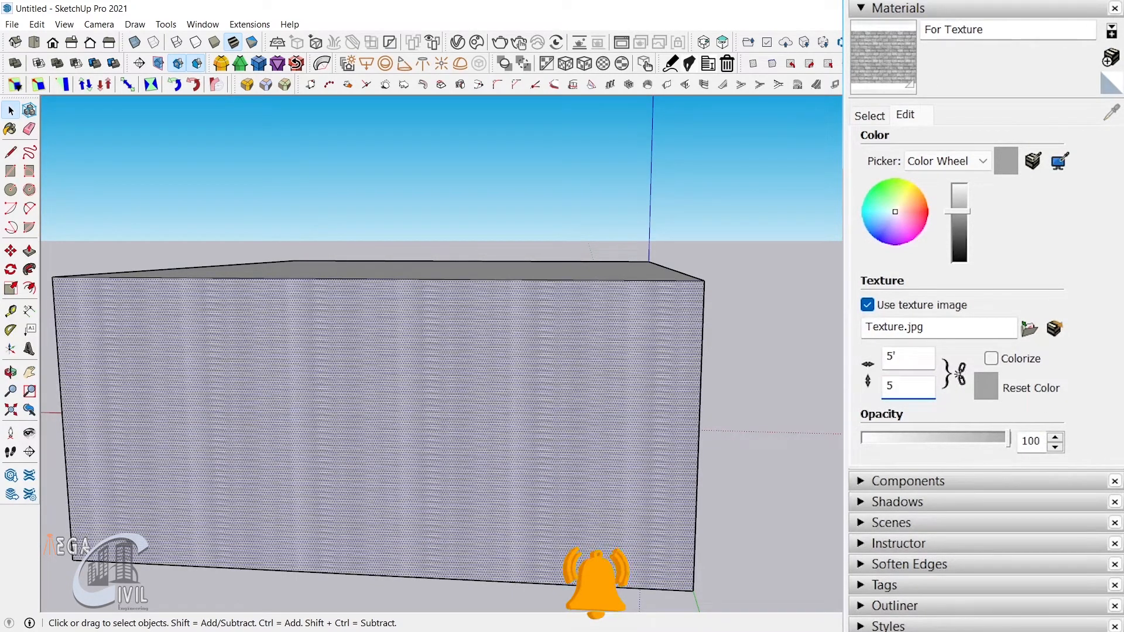
pyautogui.write("'")
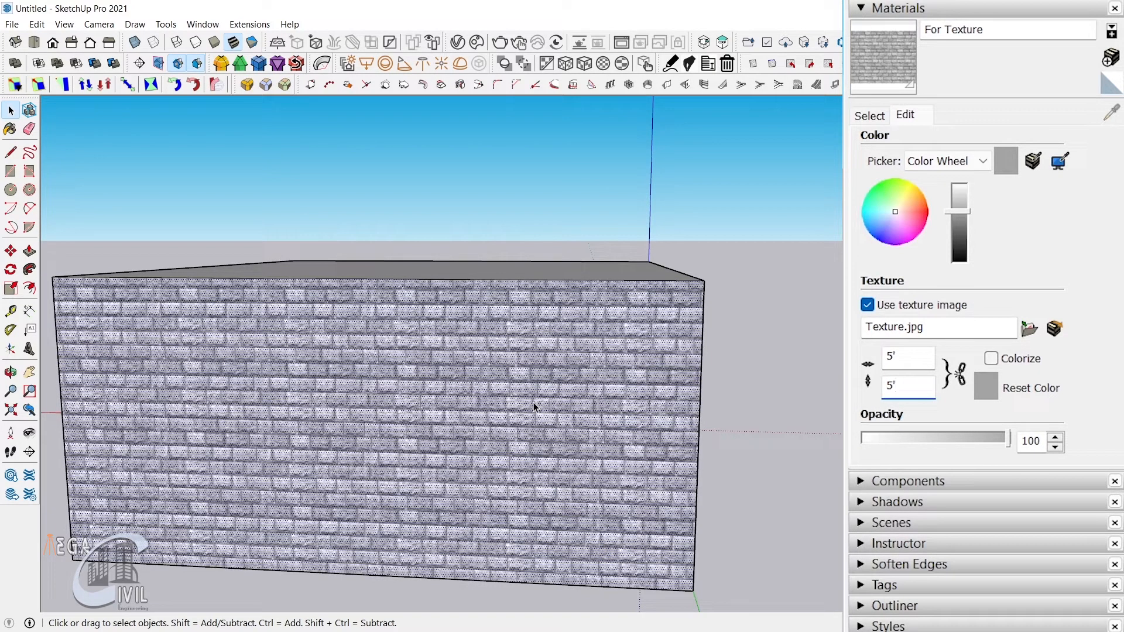
pyautogui.click(958, 375)
# Step: List the materials used in the model and start saving the For Texture material as a file
pyautogui.click(894, 62)
pyautogui.moveTo(566, 331); pyautogui.dragTo(540, 389, button='middle')
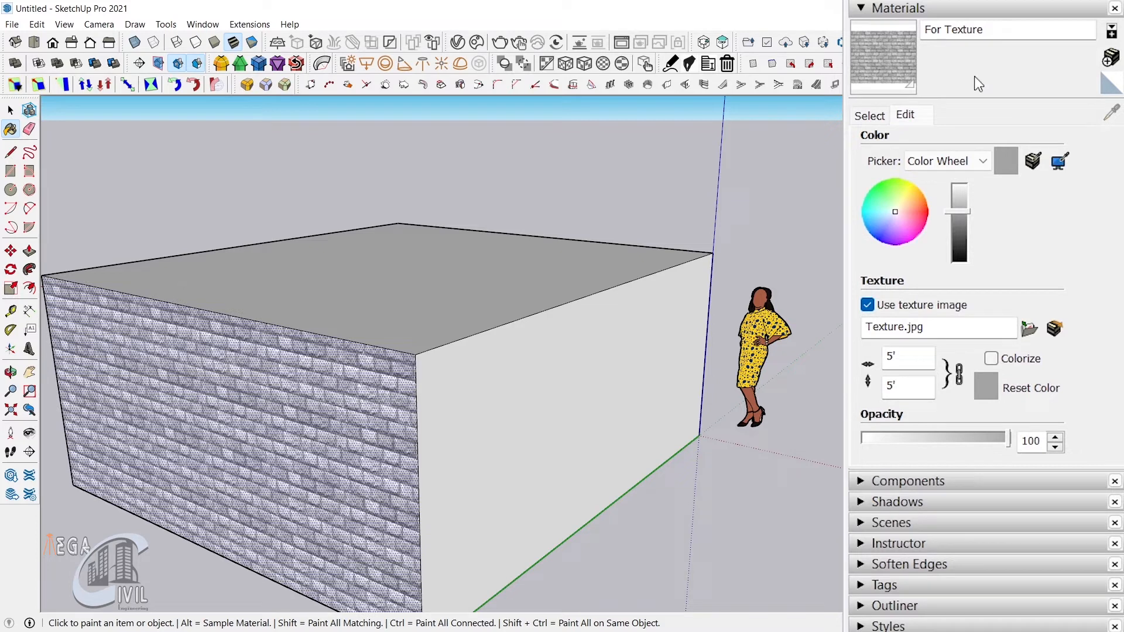
pyautogui.click(870, 116)
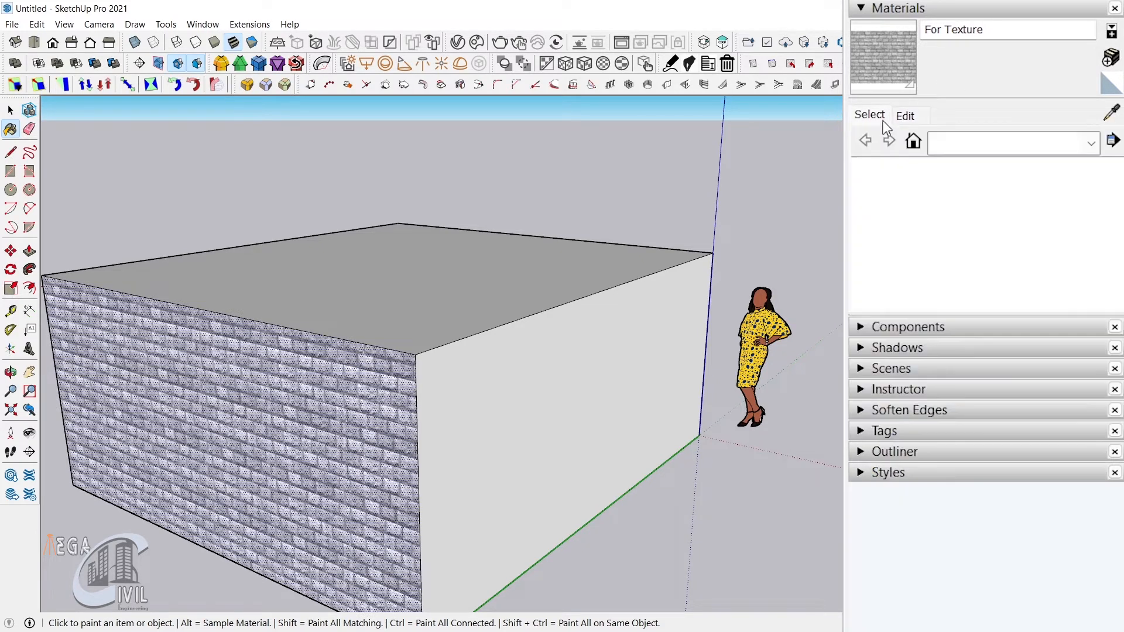
pyautogui.click(1091, 146)
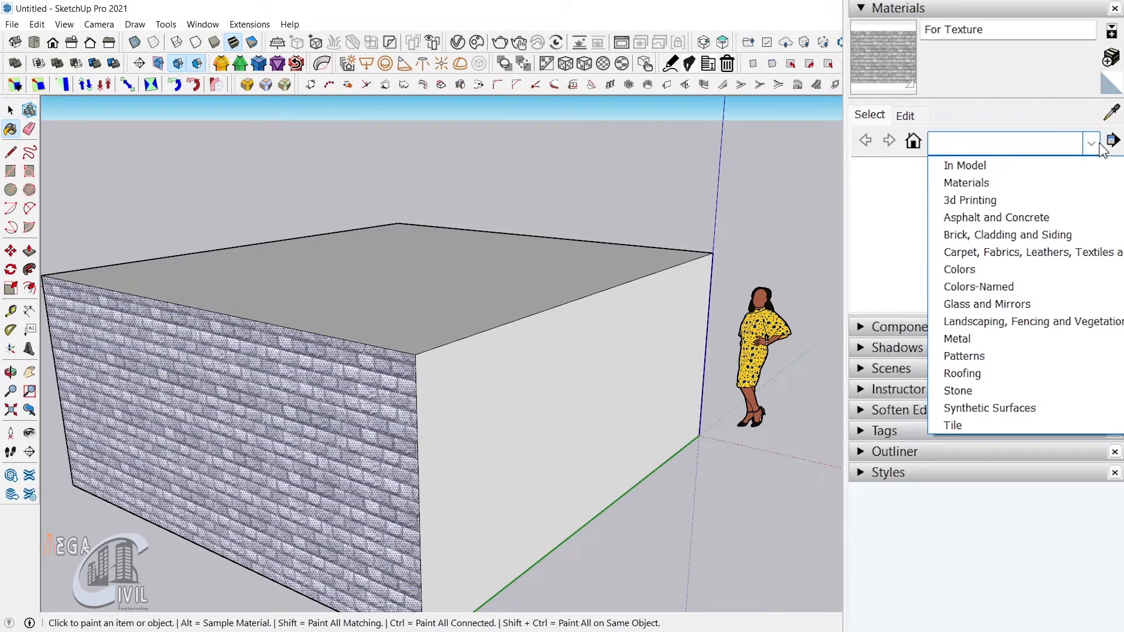
pyautogui.click(987, 166)
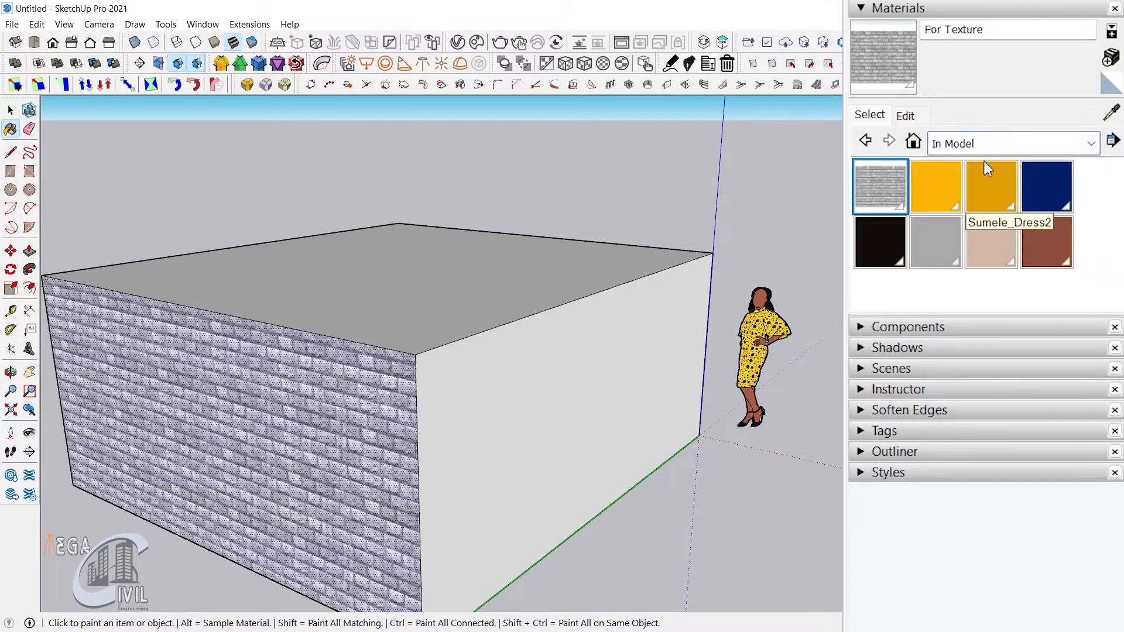
pyautogui.rightClick(876, 182)
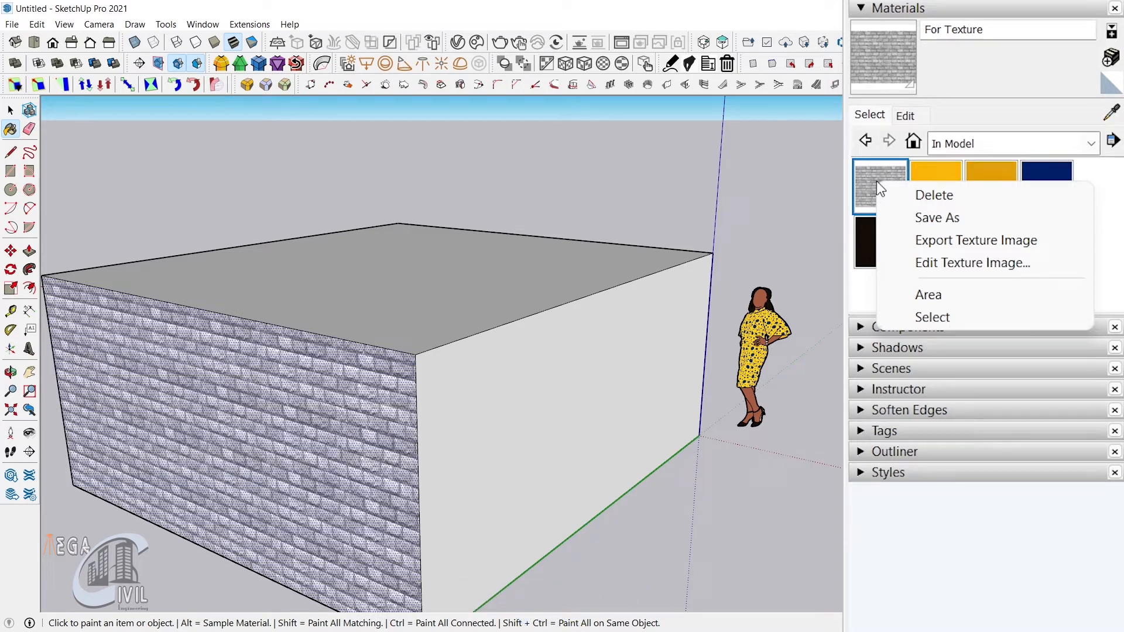
pyautogui.click(952, 217)
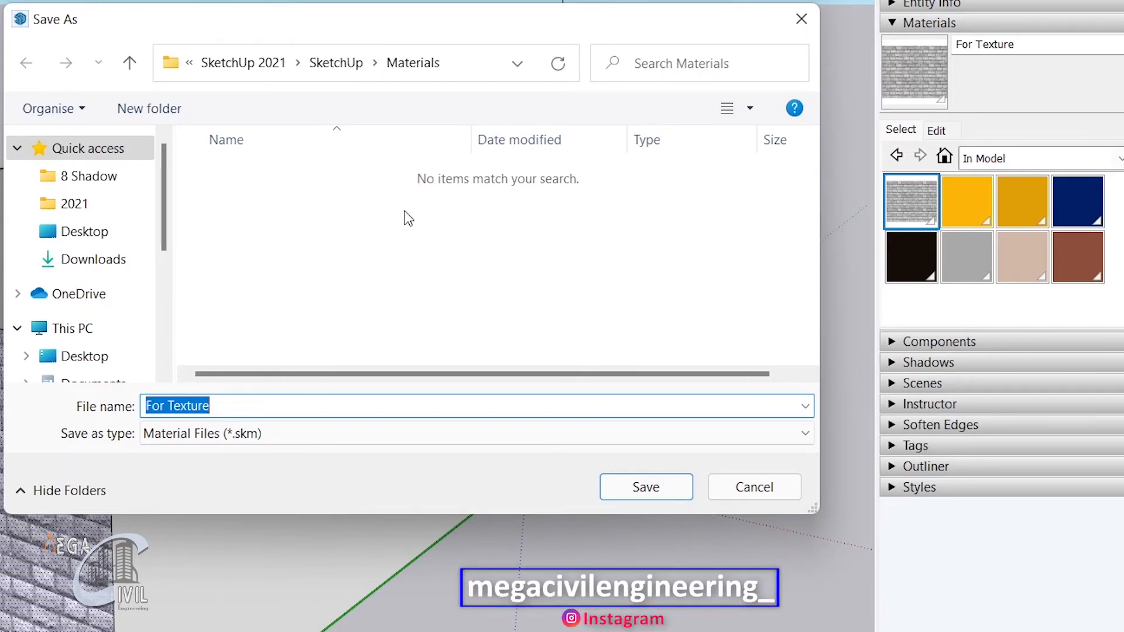
# Step: Create a new folder named For Texture on the Desktop
pyautogui.click(132, 233)
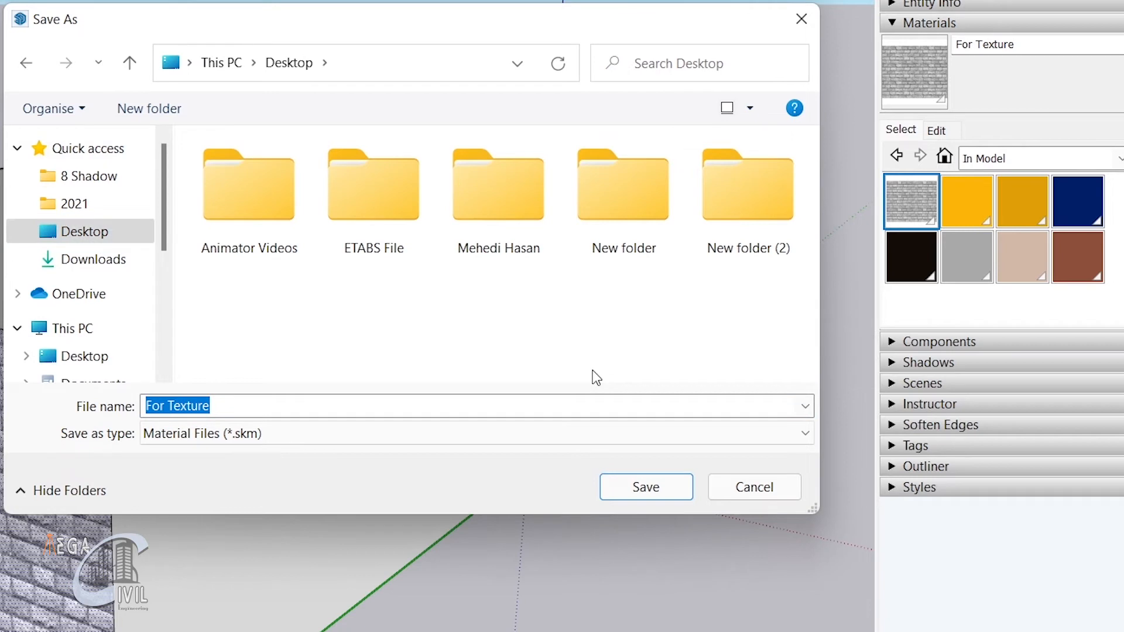
pyautogui.rightClick(592, 372)
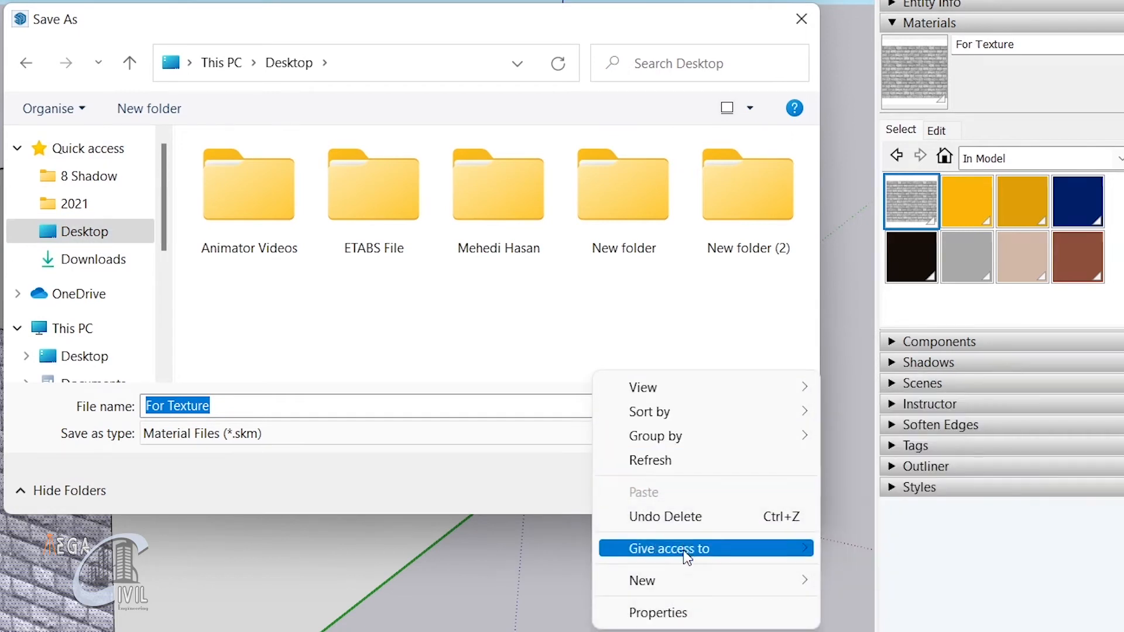
pyautogui.moveTo(748, 584)
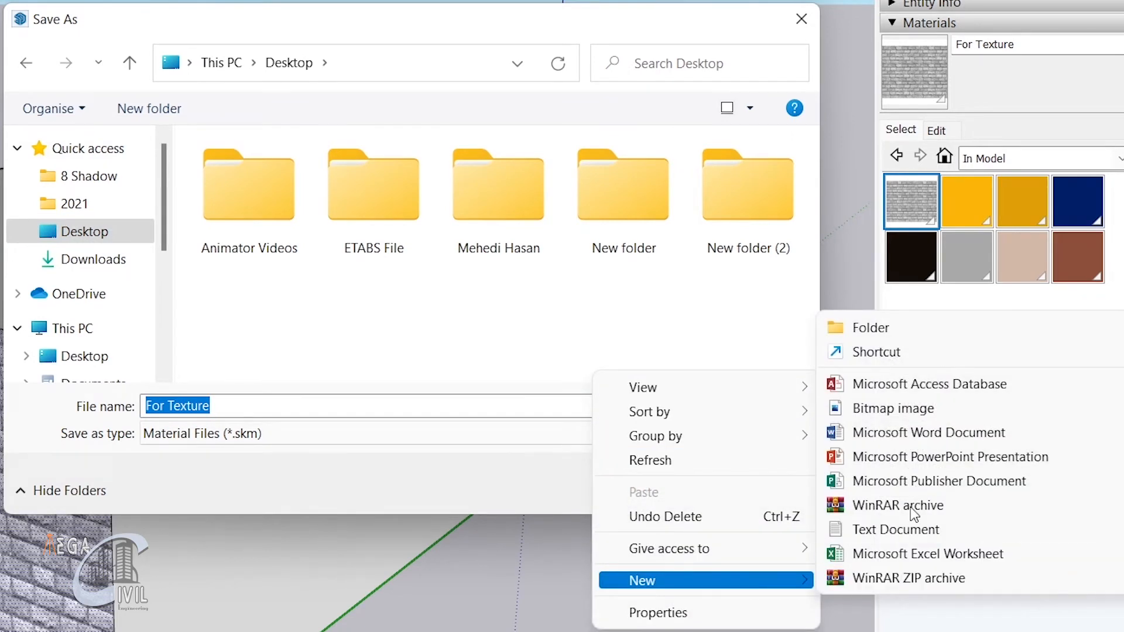
pyautogui.click(884, 329)
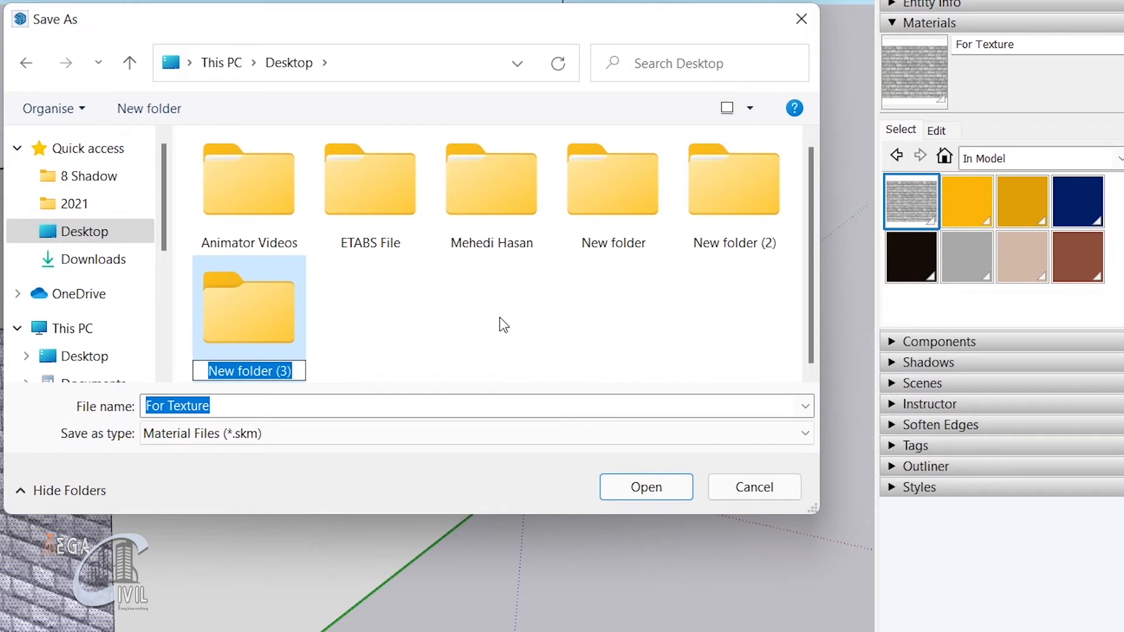
pyautogui.press('BackSpace')
pyautogui.write('For Tr')
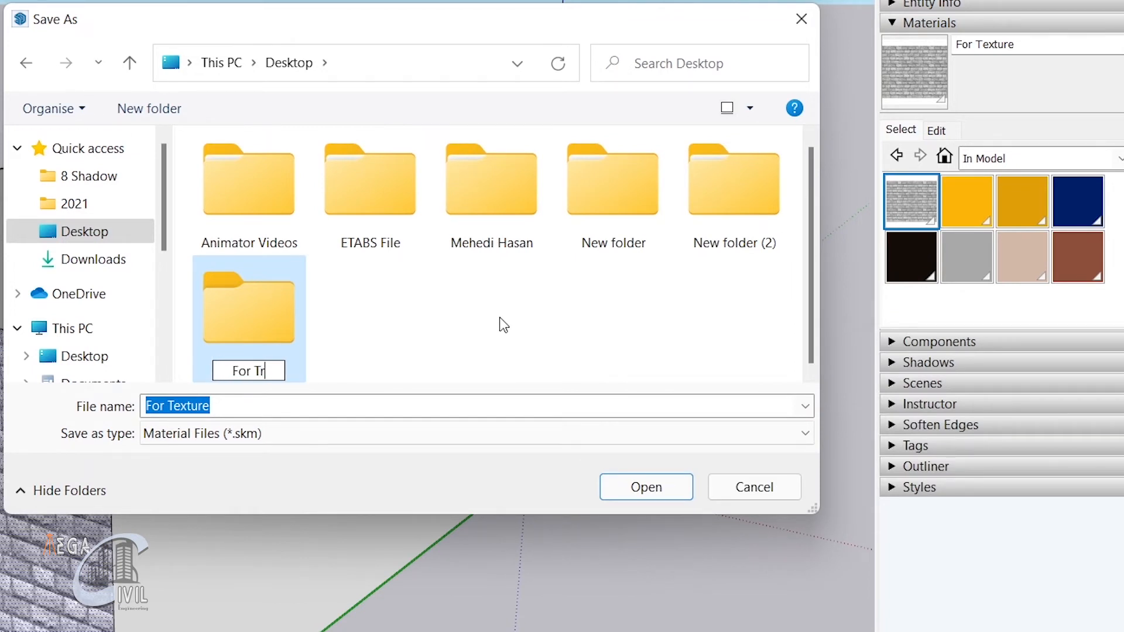
pyautogui.press('BackSpace')
pyautogui.write('exture')
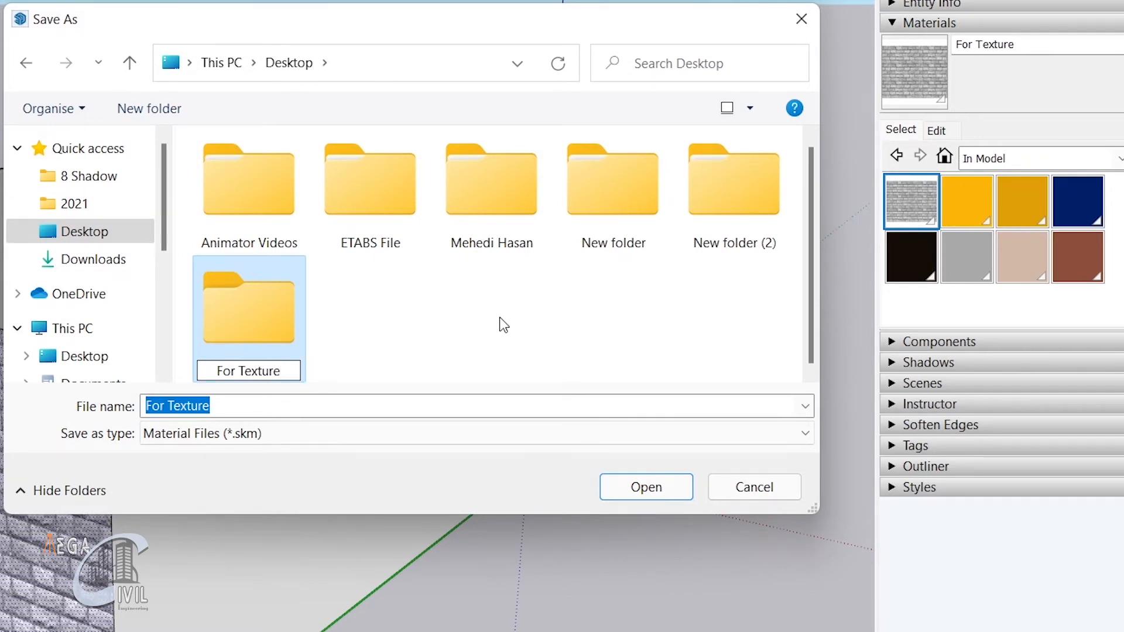
# Step: Save the For Texture material as a material file (.skm) inside the Desktop's For Texture folder
pyautogui.click(351, 307)
pyautogui.doubleClick(286, 318)
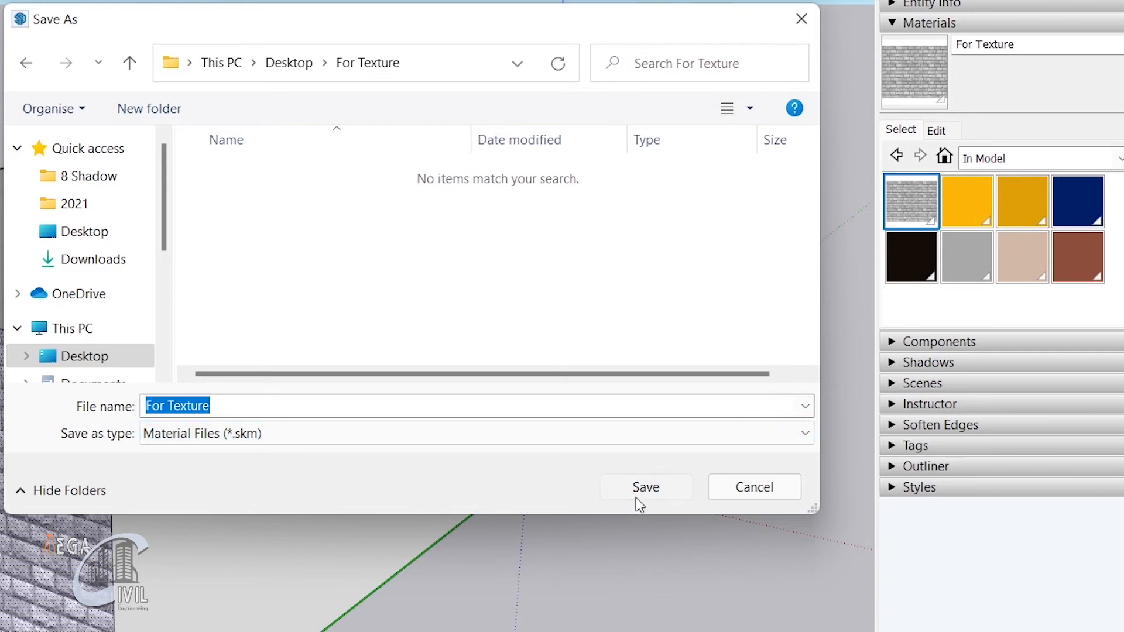
pyautogui.click(636, 497)
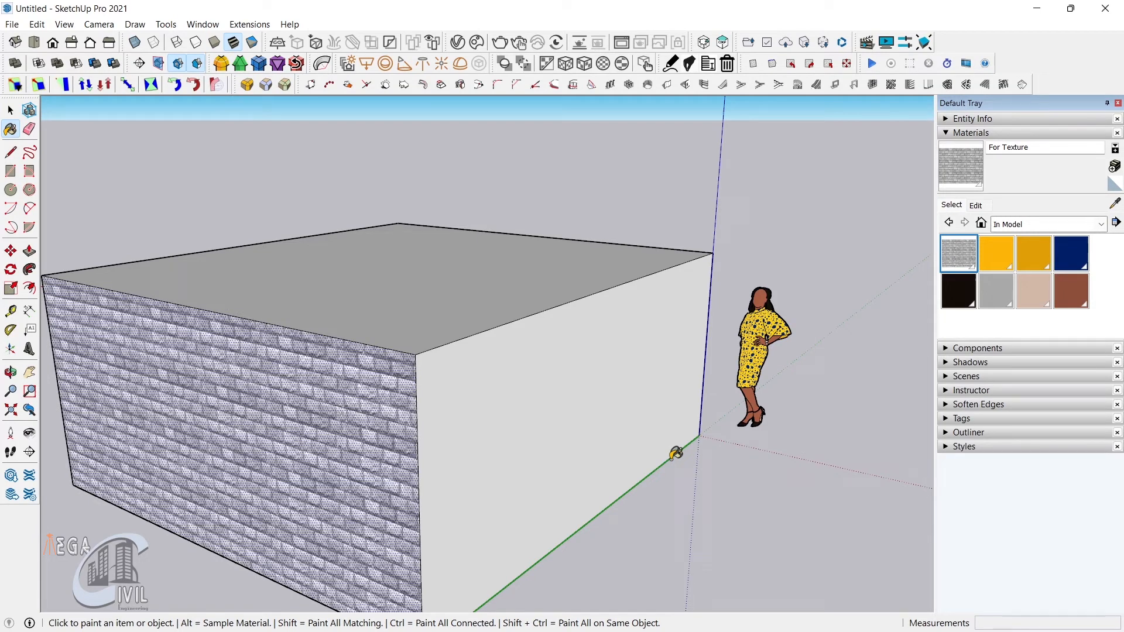
pyautogui.press('space')
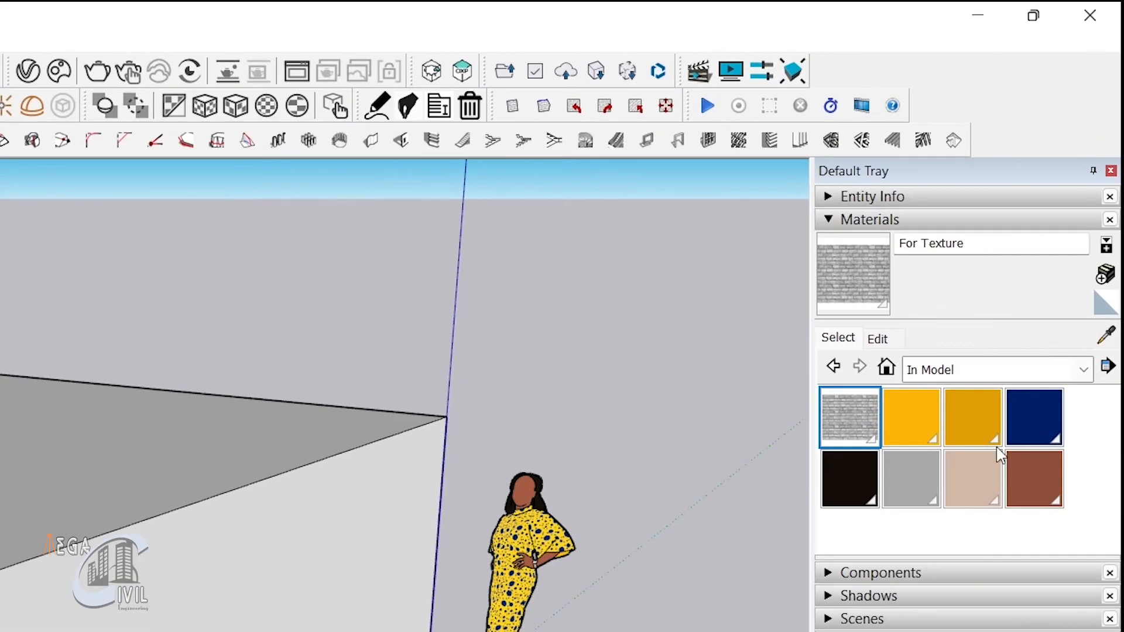
# Step: Open the Desktop's For Texture folder as a material collection
pyautogui.click(1107, 367)
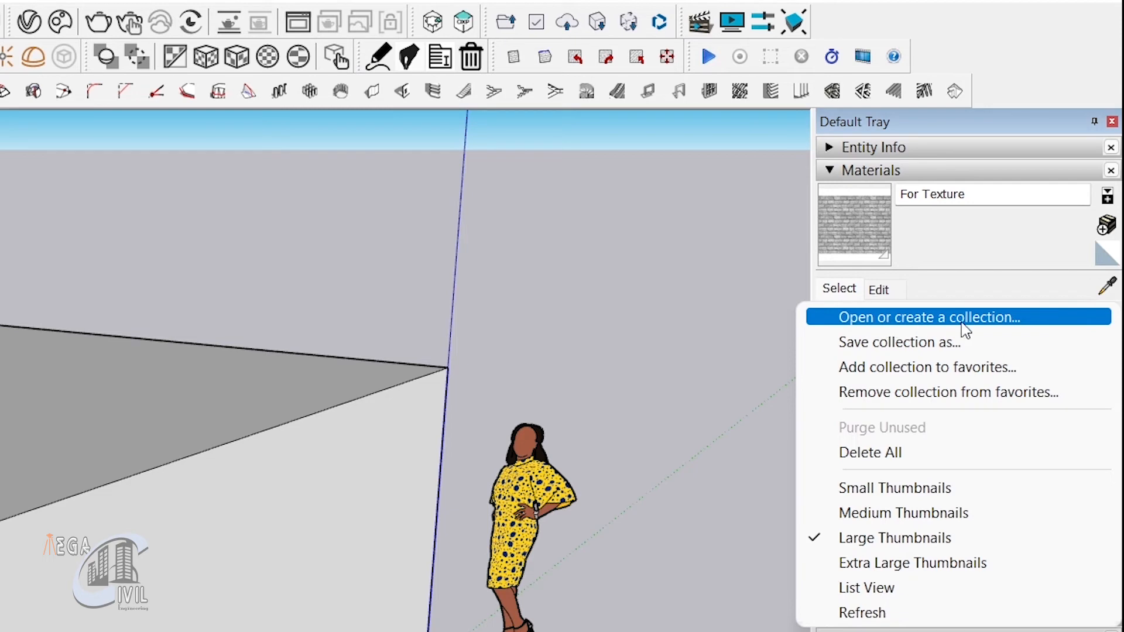
pyautogui.click(984, 325)
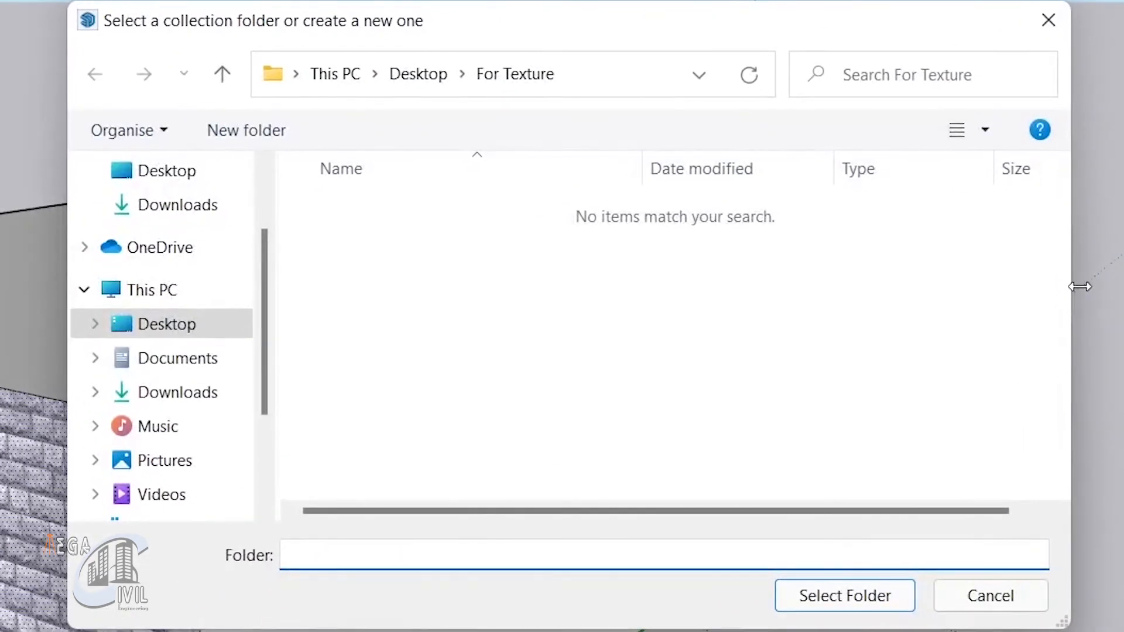
pyautogui.click(167, 325)
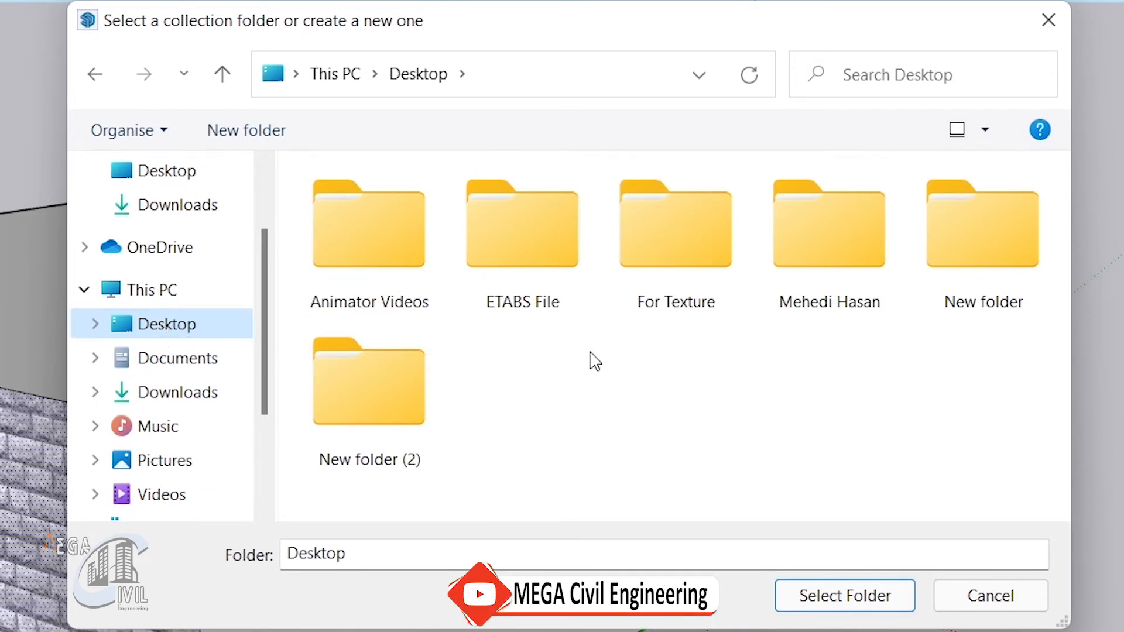
pyautogui.click(685, 244)
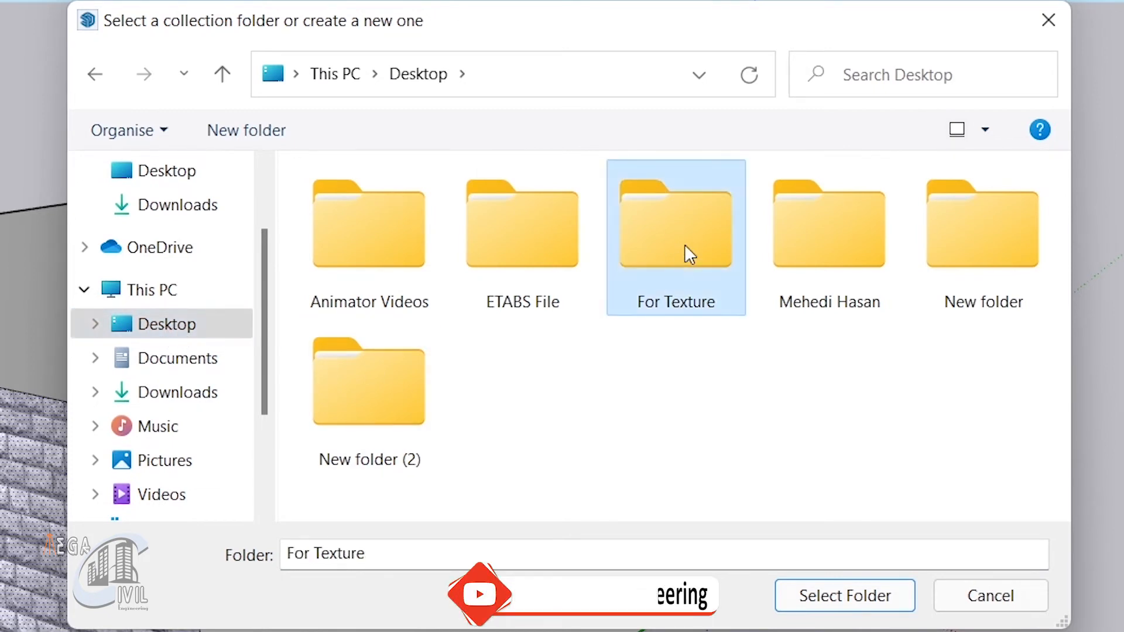
pyautogui.click(832, 582)
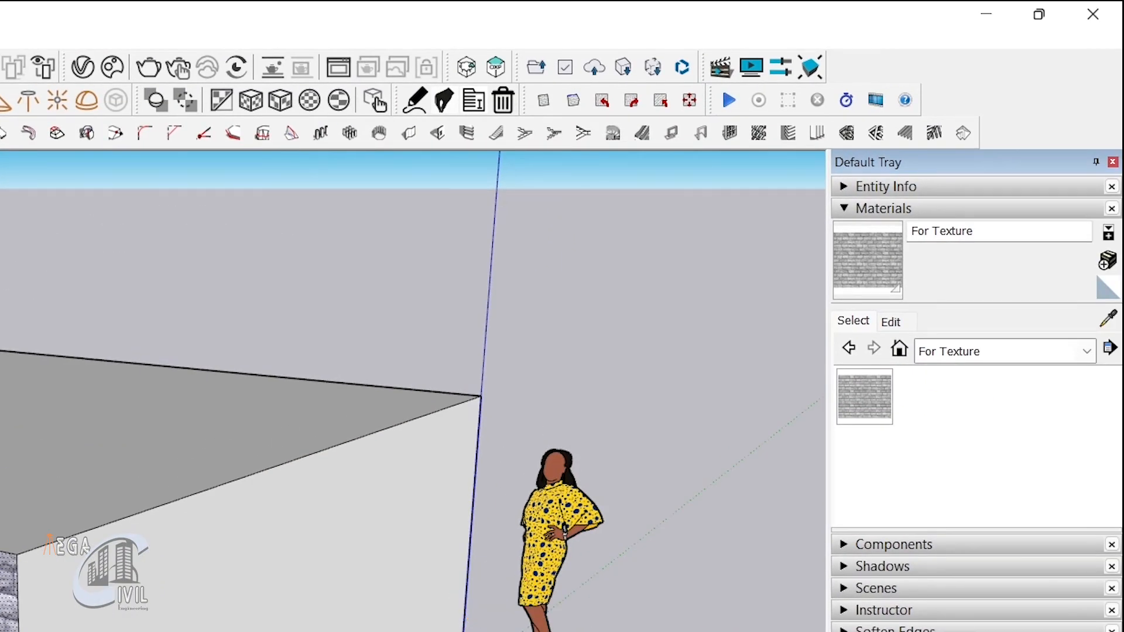
# Step: Look through the list of material collections for the For Texture entry and return to that collection
pyautogui.click(875, 412)
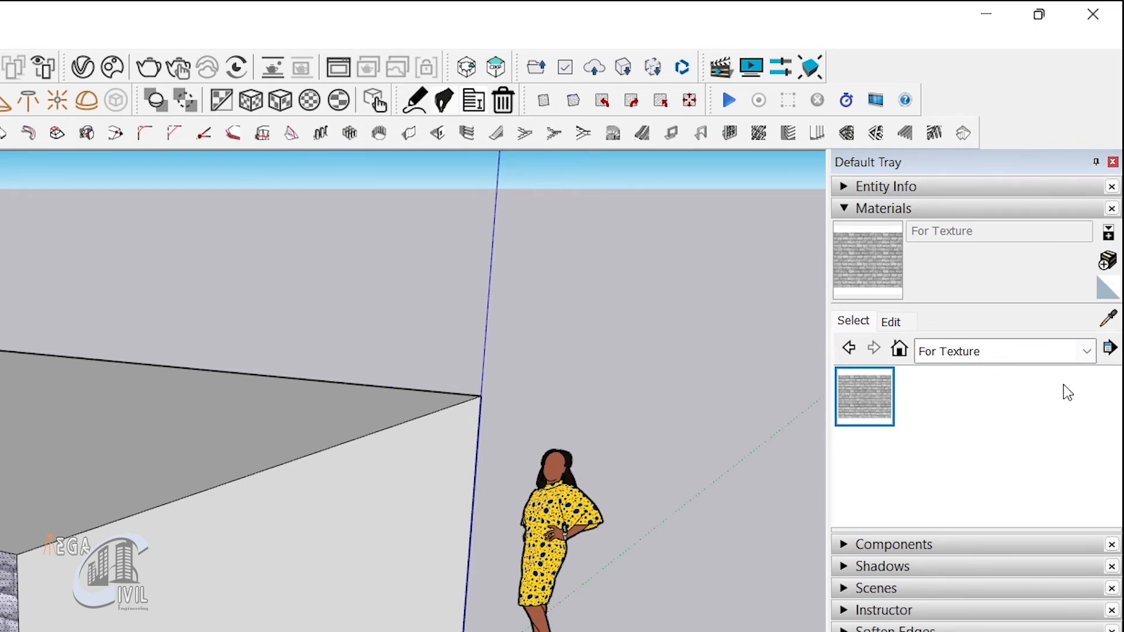
pyautogui.click(1087, 354)
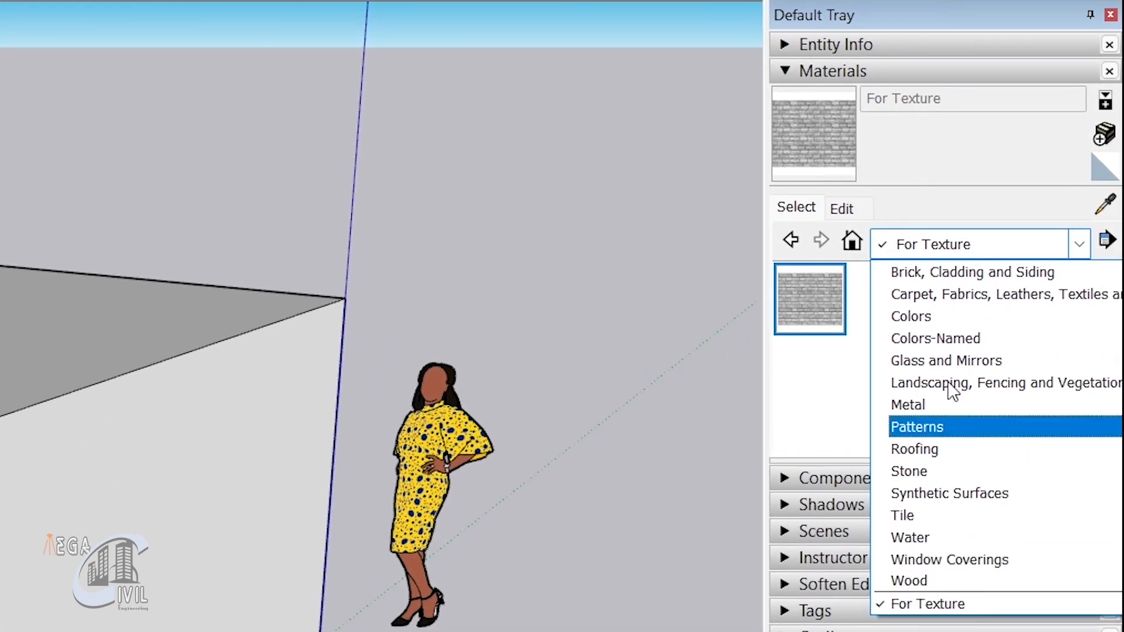
pyautogui.scroll(2, 953, 311)
pyautogui.scroll(-1, 953, 494)
pyautogui.scroll(1, 942, 378)
pyautogui.scroll(-3, 937, 425)
pyautogui.click(937, 603)
# Step: Add the collection's For Texture material to the model and paint the box's plain side face with it
pyautogui.click(807, 304)
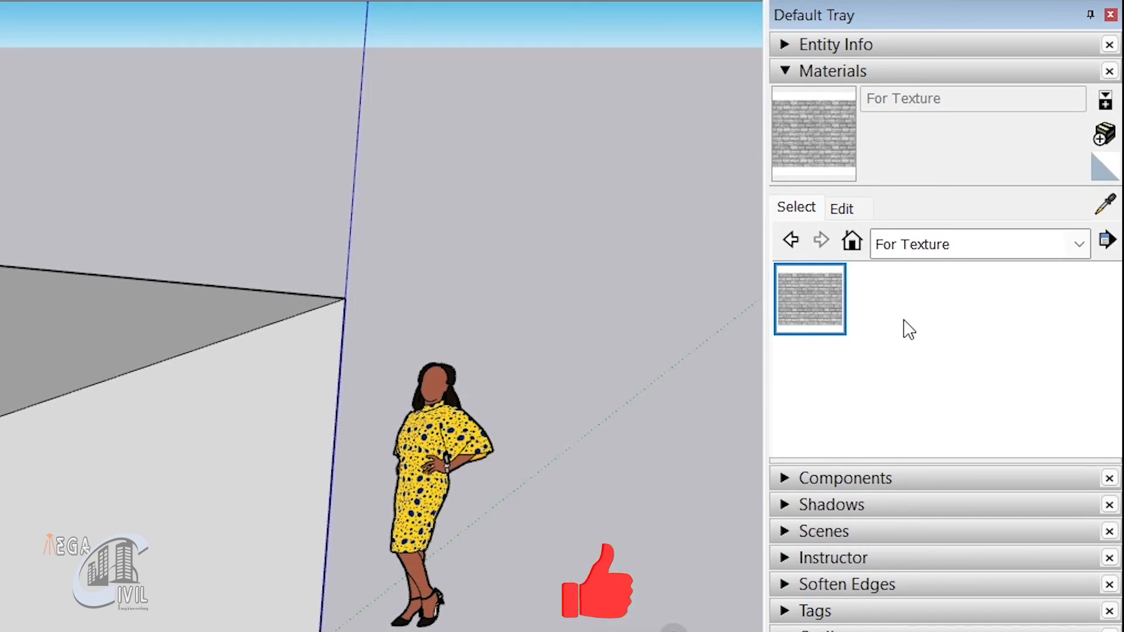
pyautogui.rightClick(828, 296)
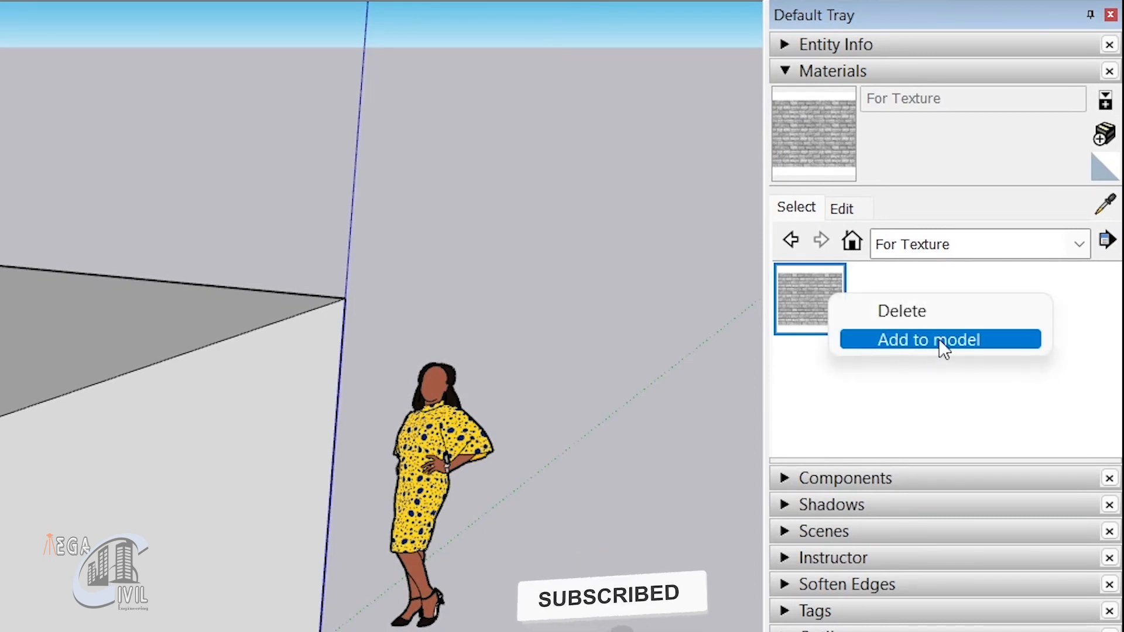
pyautogui.click(901, 339)
pyautogui.click(607, 422)
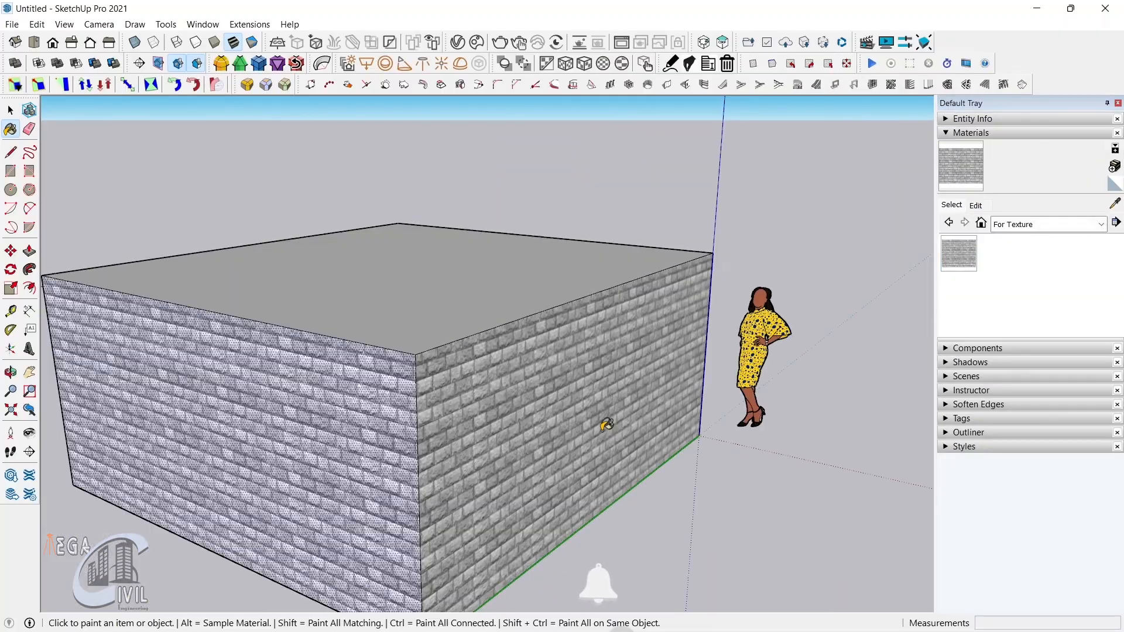
# Step: Paint the box's top face with the For Texture material and leave nothing selected
pyautogui.moveTo(735, 444); pyautogui.dragTo(451, 525, button='middle')
pyautogui.moveTo(632, 498); pyautogui.dragTo(454, 450, button='middle')
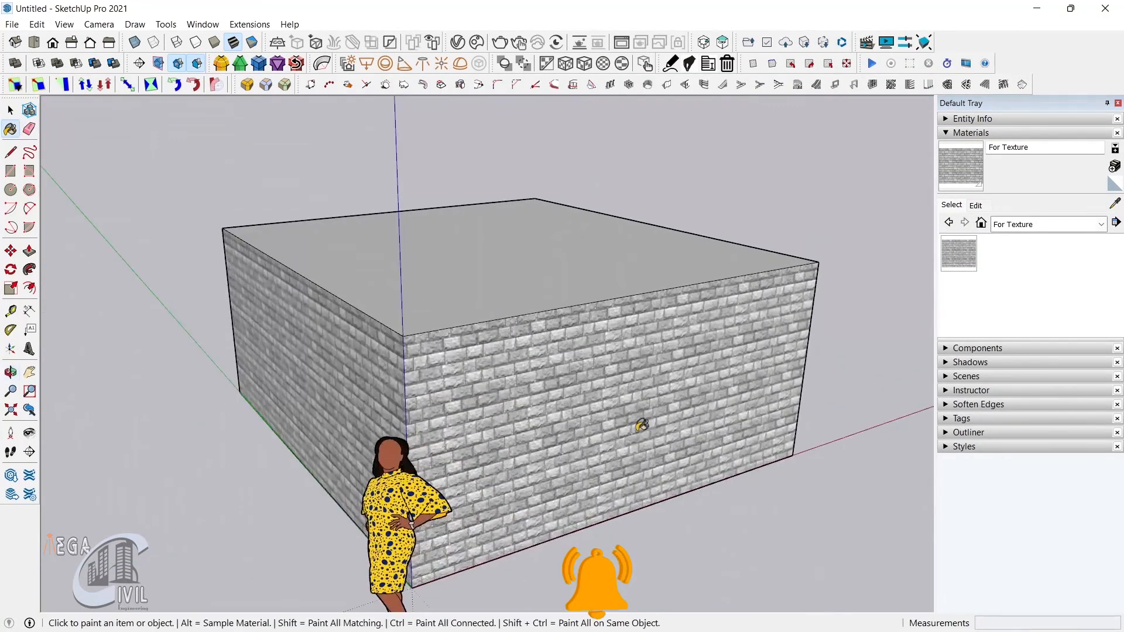
pyautogui.moveTo(642, 425); pyautogui.dragTo(814, 447, button='middle')
pyautogui.click(485, 258)
pyautogui.scroll(3, 482, 487)
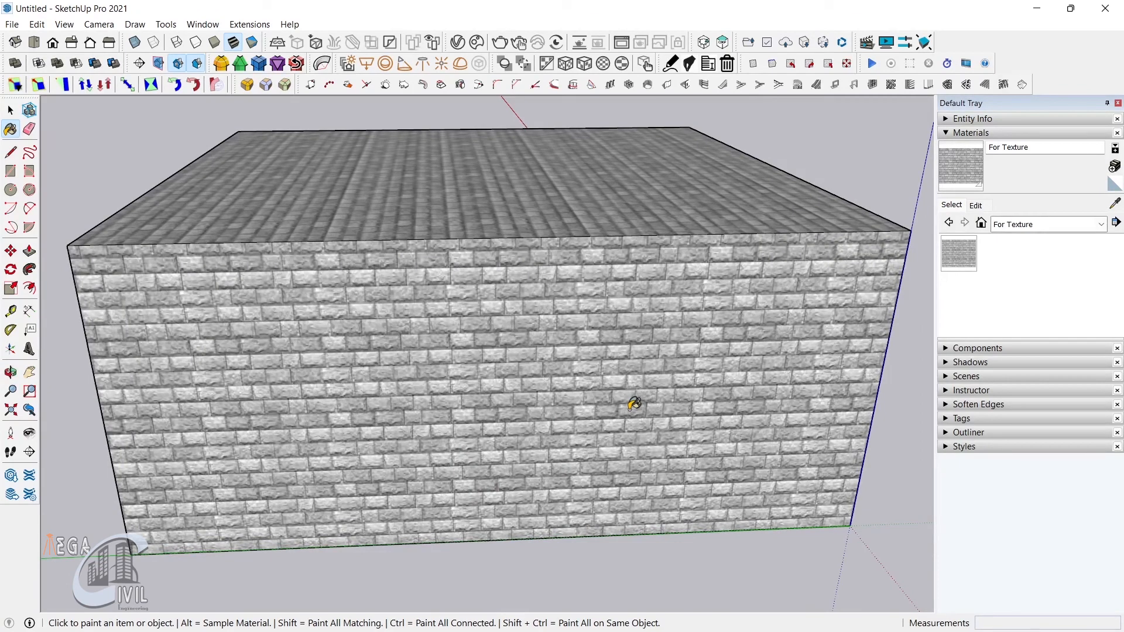
pyautogui.click(11, 153)
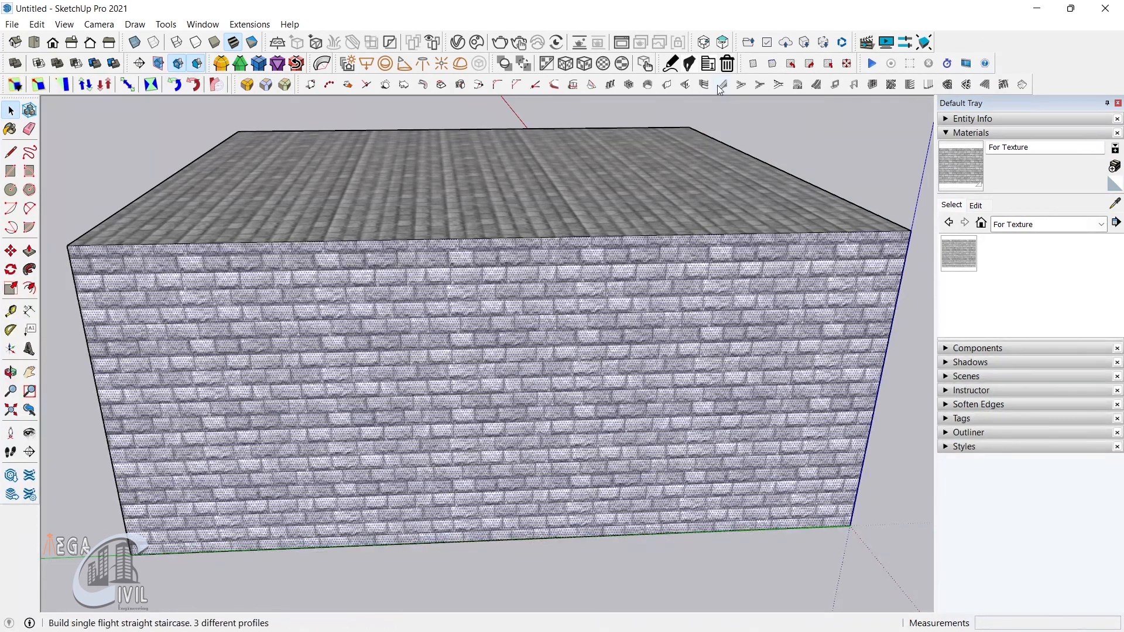
pyautogui.click(630, 558)
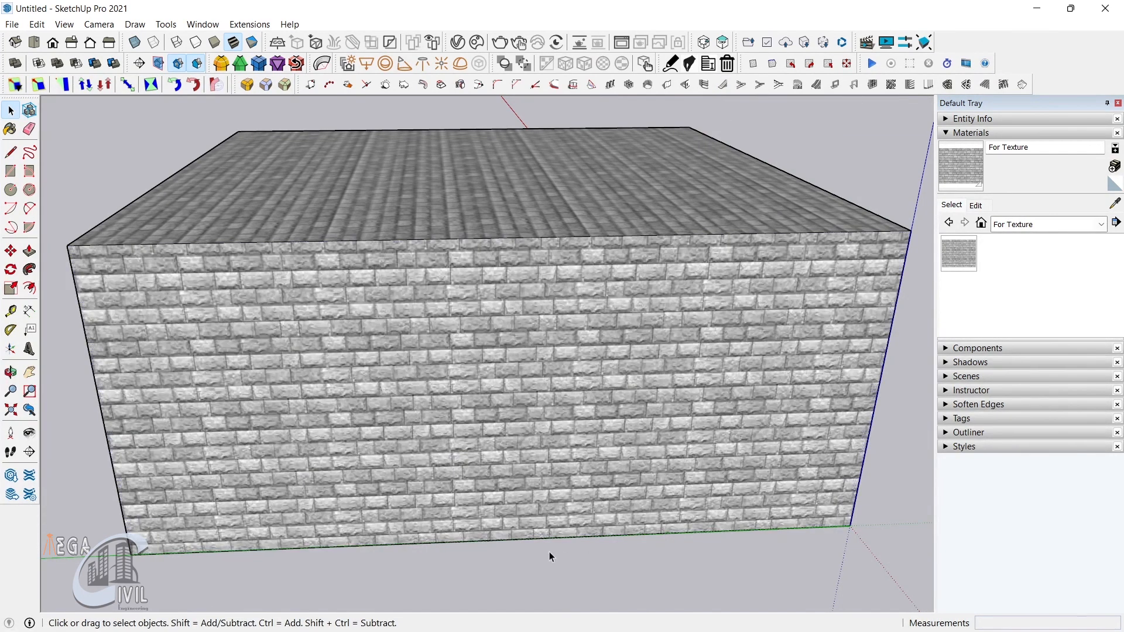
pyautogui.scroll(-2, 401, 483)
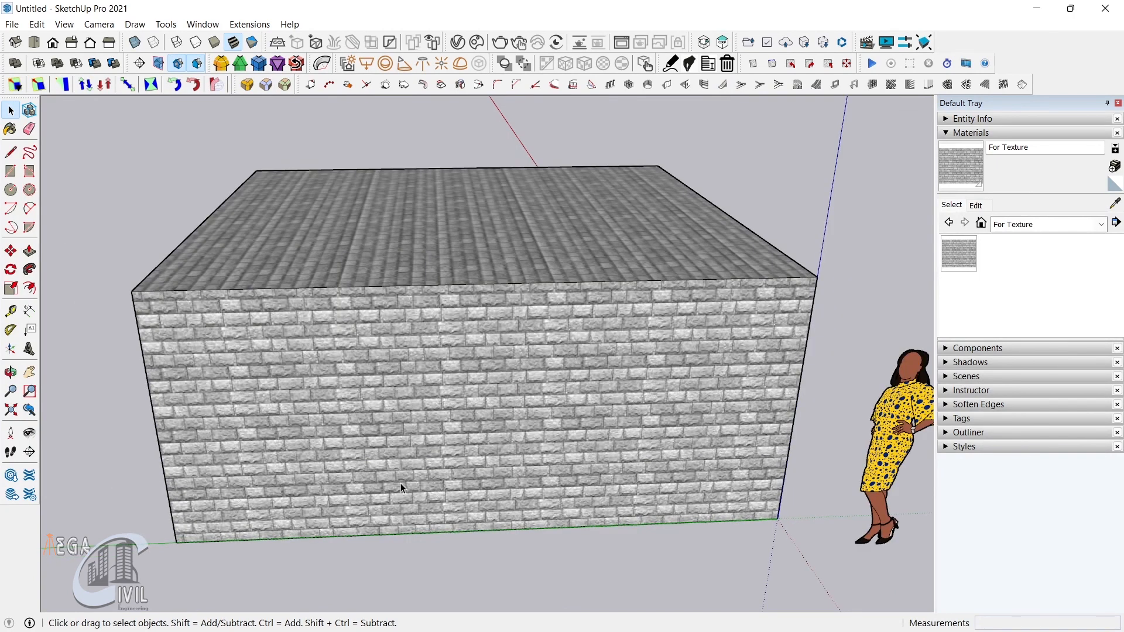